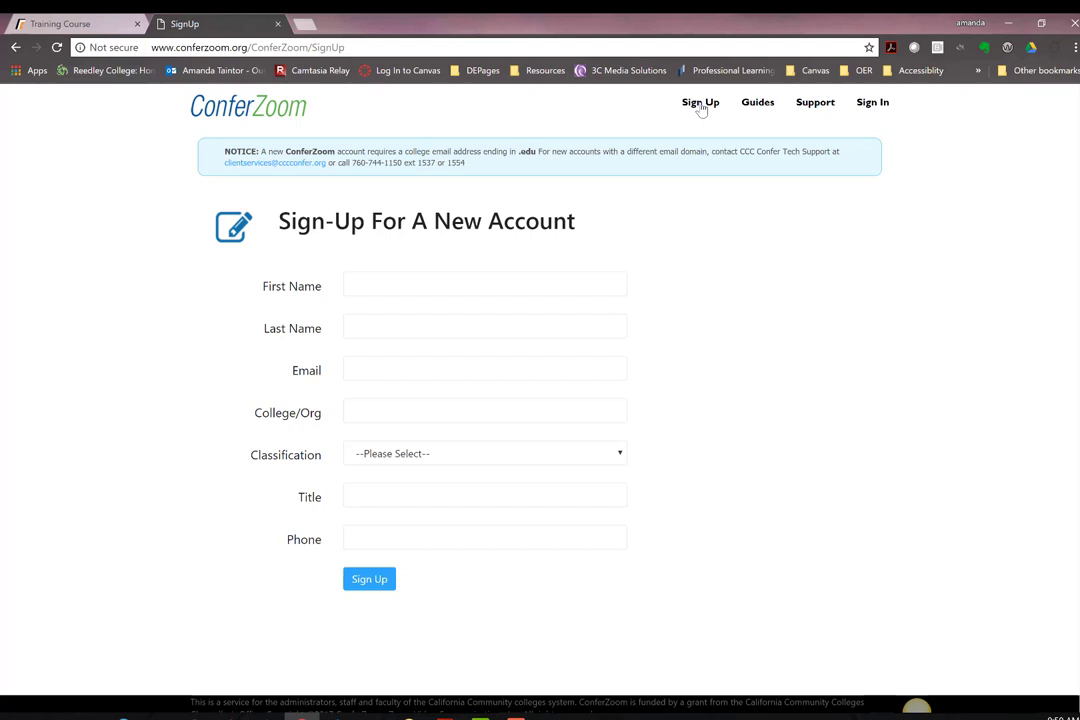
Look through the ConferZoom support contact details, the user guides and the list of feature documents.
{"action": "left_click", "coordinate": [815, 102]}
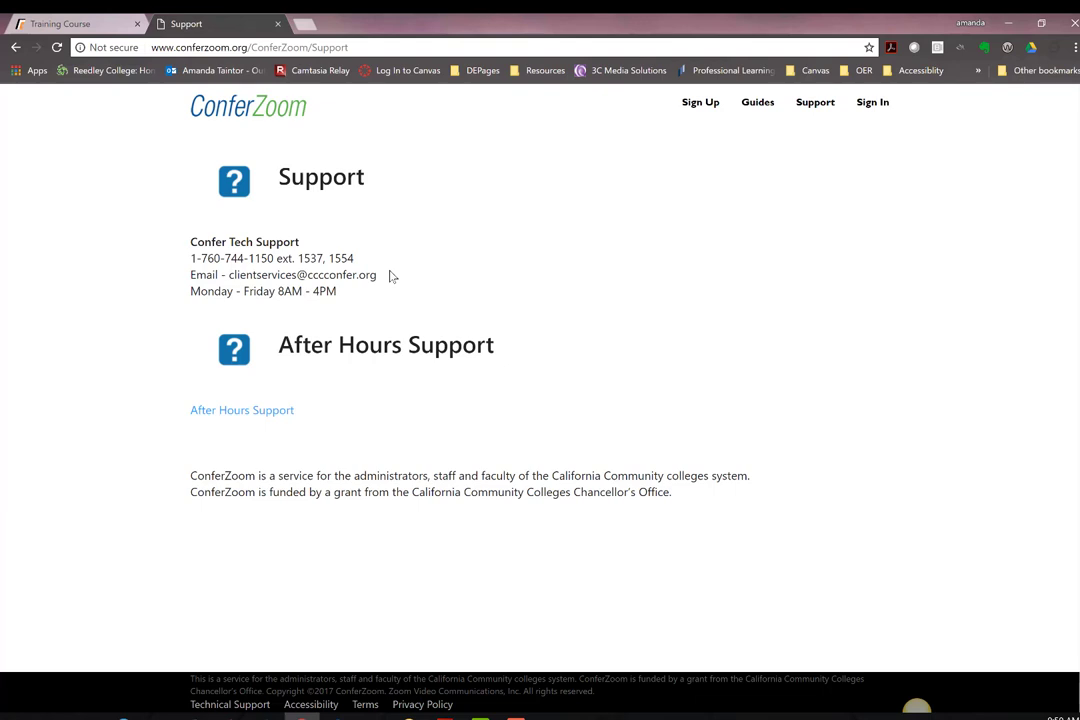
{"action": "left_click", "coordinate": [757, 102]}
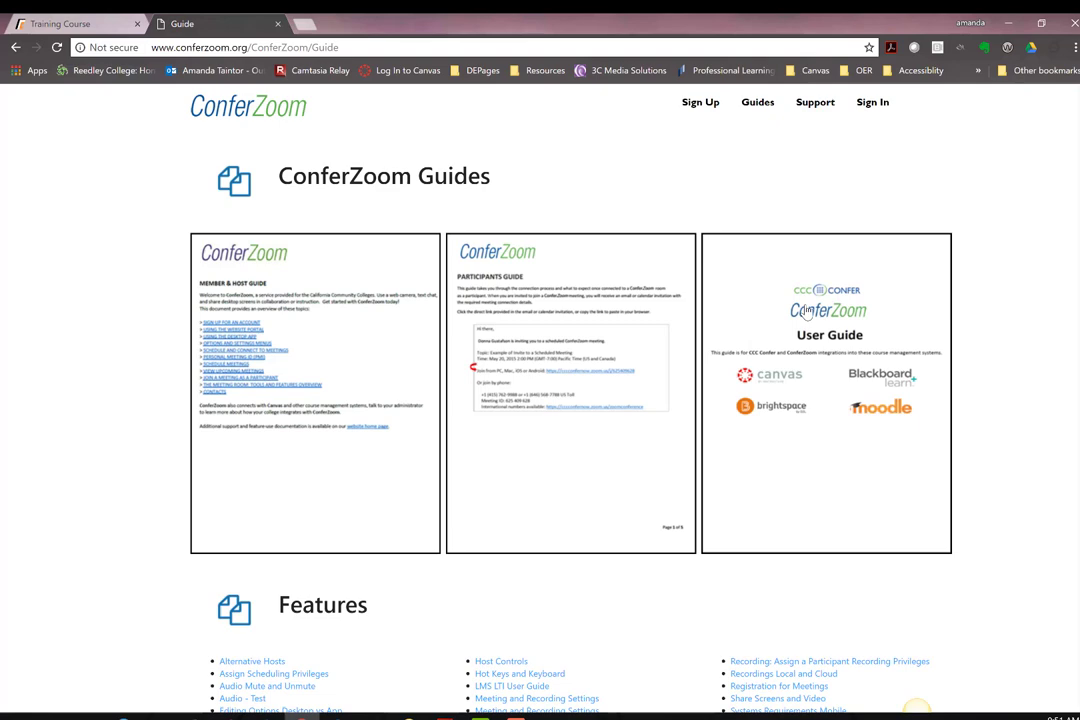
{"action": "scroll", "coordinate": [806, 311], "scroll_direction": "down", "scroll_amount": 1}
{"action": "scroll", "coordinate": [940, 381], "scroll_direction": "down", "scroll_amount": 1}
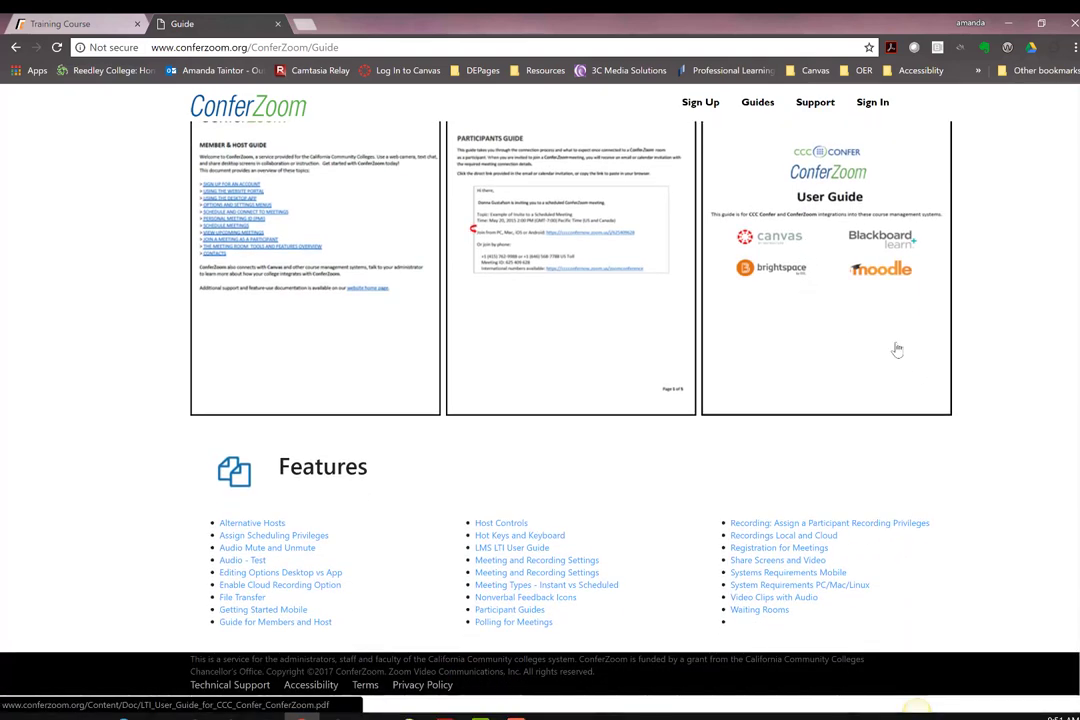
{"action": "scroll", "coordinate": [894, 349], "scroll_direction": "up", "scroll_amount": 2}
Sign in to ConferZoom and open the account's meeting settings.
{"action": "left_click", "coordinate": [881, 113]}
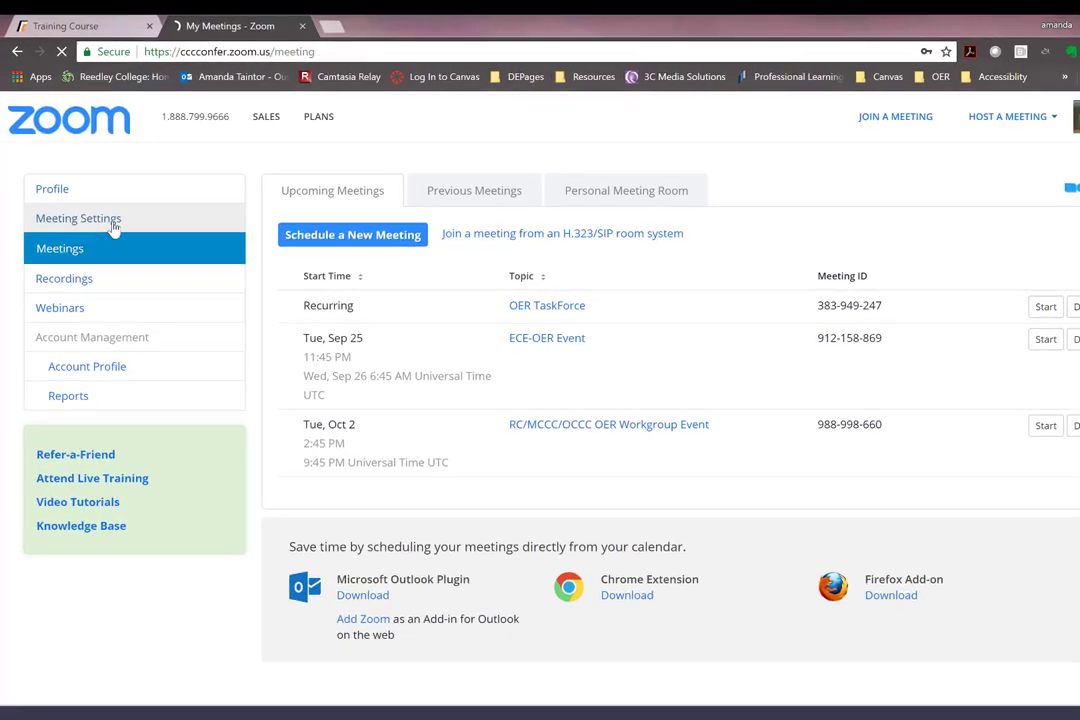
{"action": "left_click", "coordinate": [114, 228]}
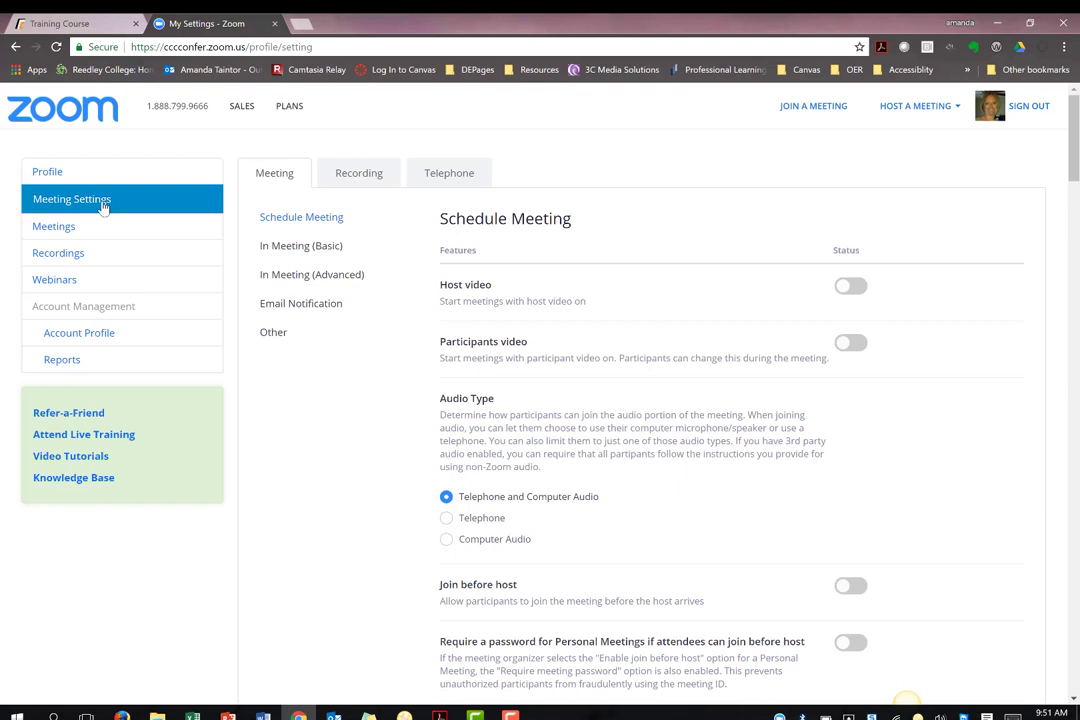
Open the account profile and select the personal meeting link.
{"action": "left_click", "coordinate": [108, 183]}
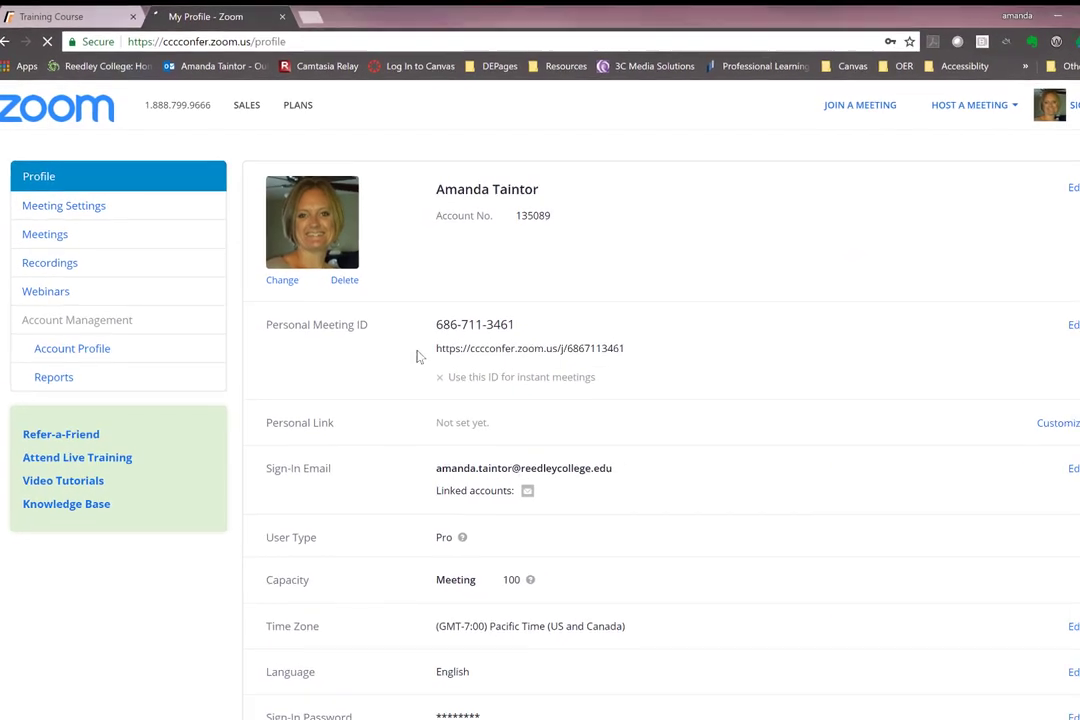
{"action": "left_click_drag", "start_coordinate": [472, 381], "coordinate": [661, 381]}
{"action": "left_click_drag", "start_coordinate": [764, 440], "coordinate": [790, 437]}
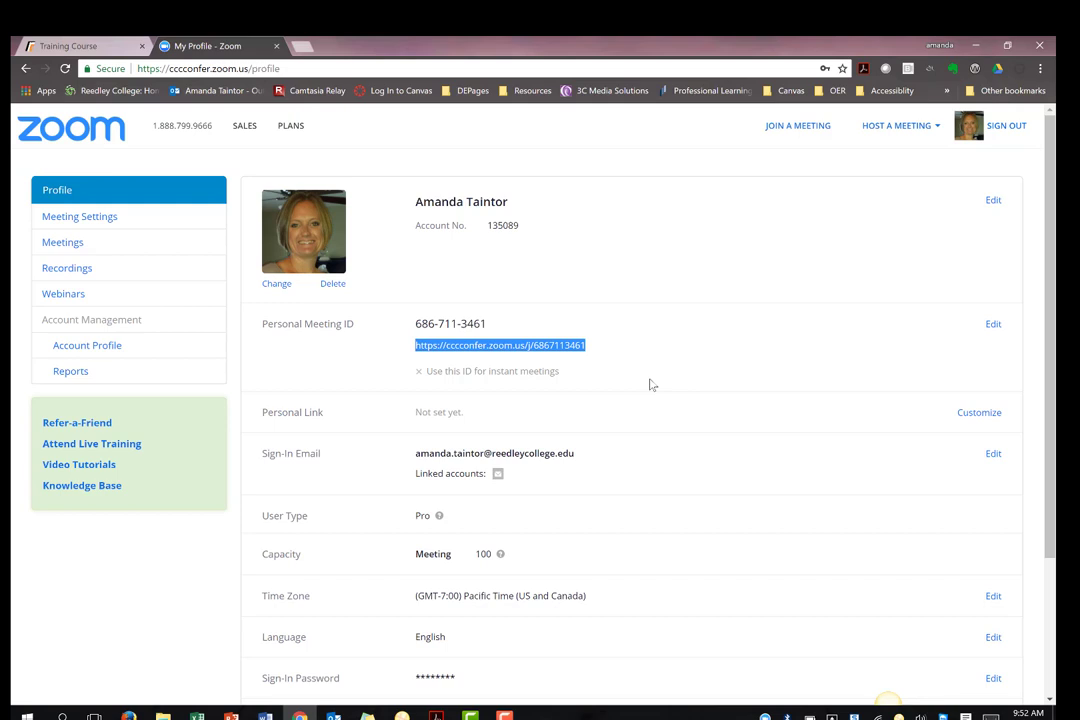
Switch to the Canvas training course and open its course navigation settings.
{"action": "left_click", "coordinate": [68, 46]}
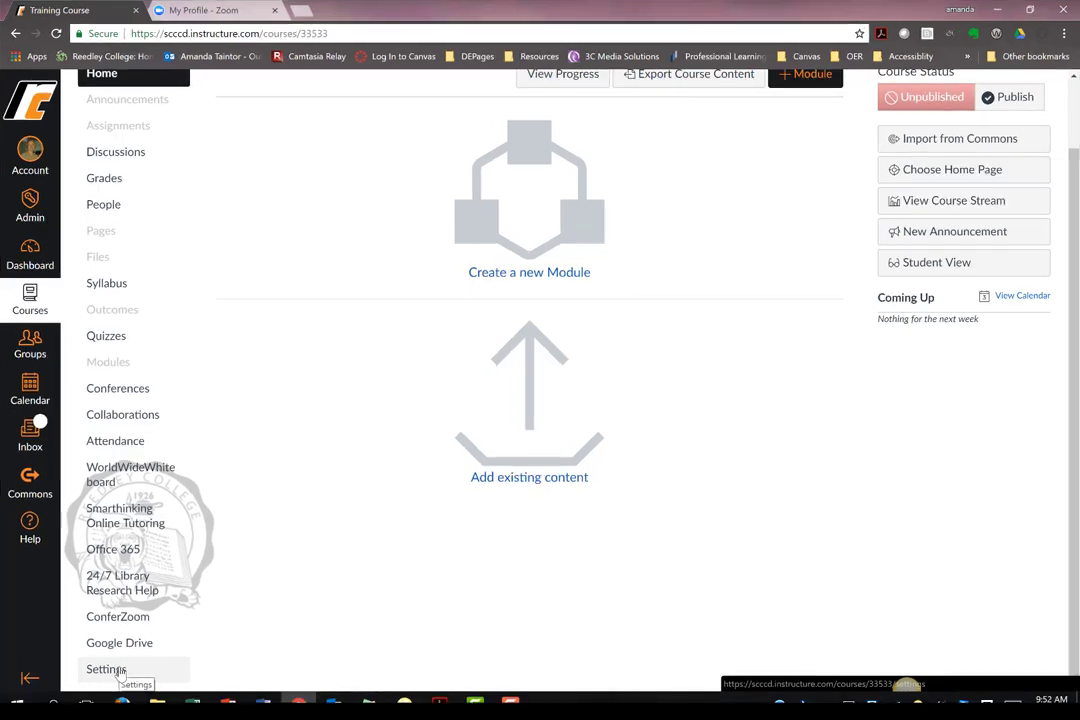
{"action": "left_click", "coordinate": [118, 672]}
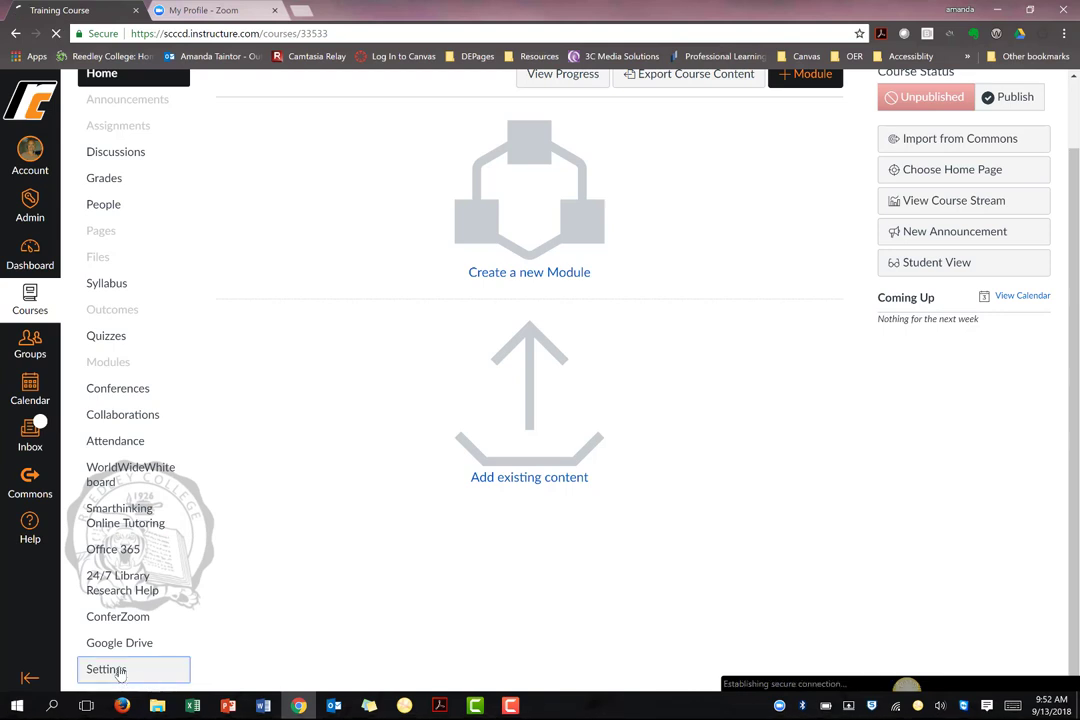
{"action": "left_click", "coordinate": [119, 672]}
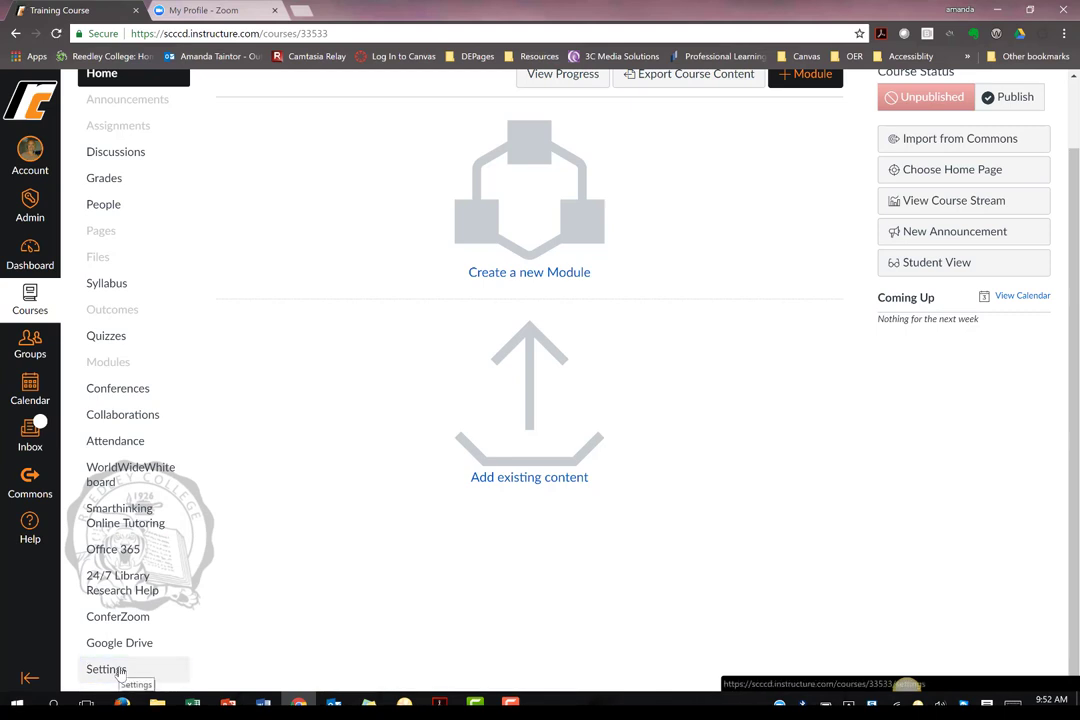
{"action": "left_click", "coordinate": [119, 674]}
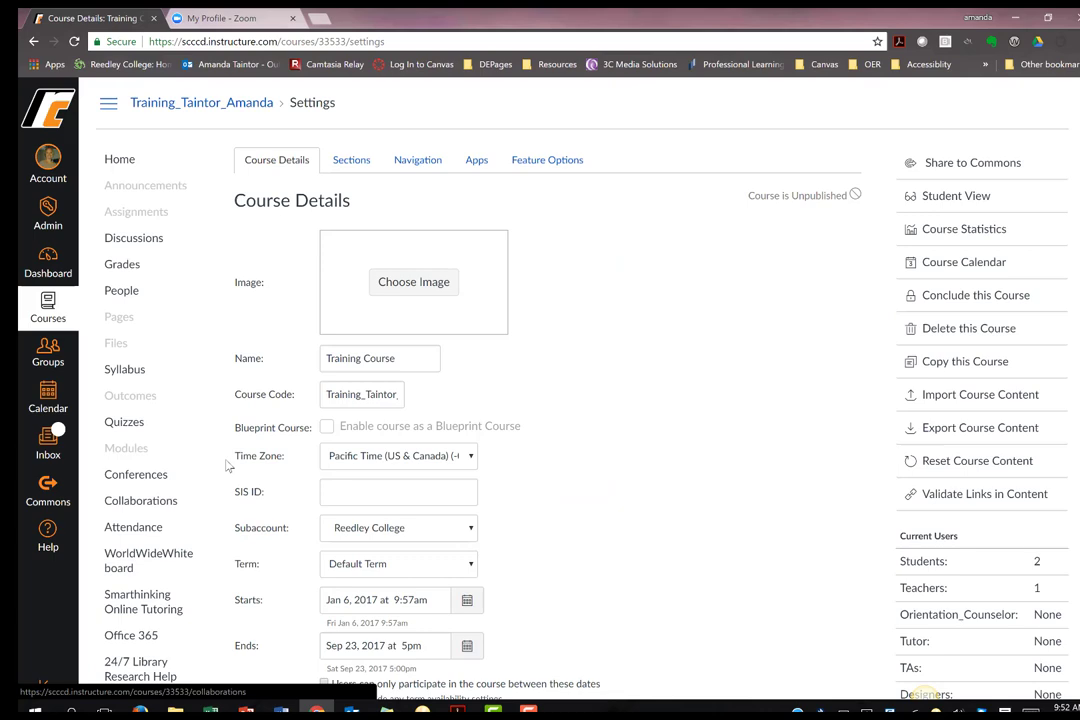
{"action": "left_click", "coordinate": [412, 170]}
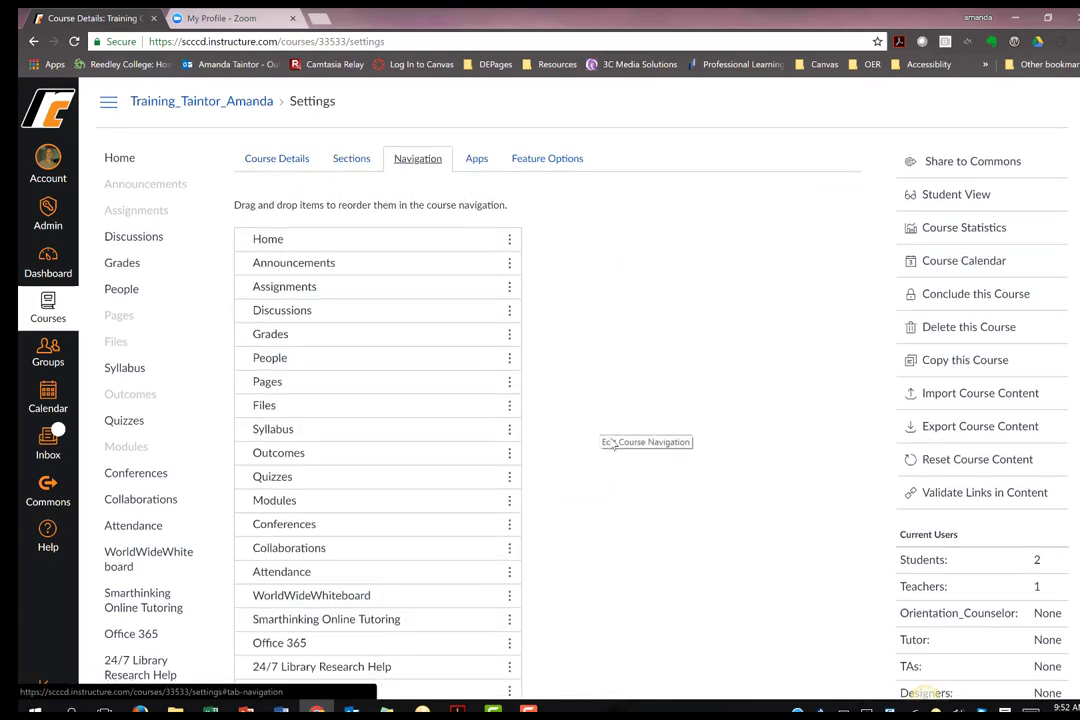
Check that ConferZoom is among the enabled course navigation items and save the navigation settings.
{"action": "scroll", "coordinate": [610, 442], "scroll_direction": "down", "scroll_amount": 3}
{"action": "left_click_drag", "start_coordinate": [300, 404], "coordinate": [320, 331]}
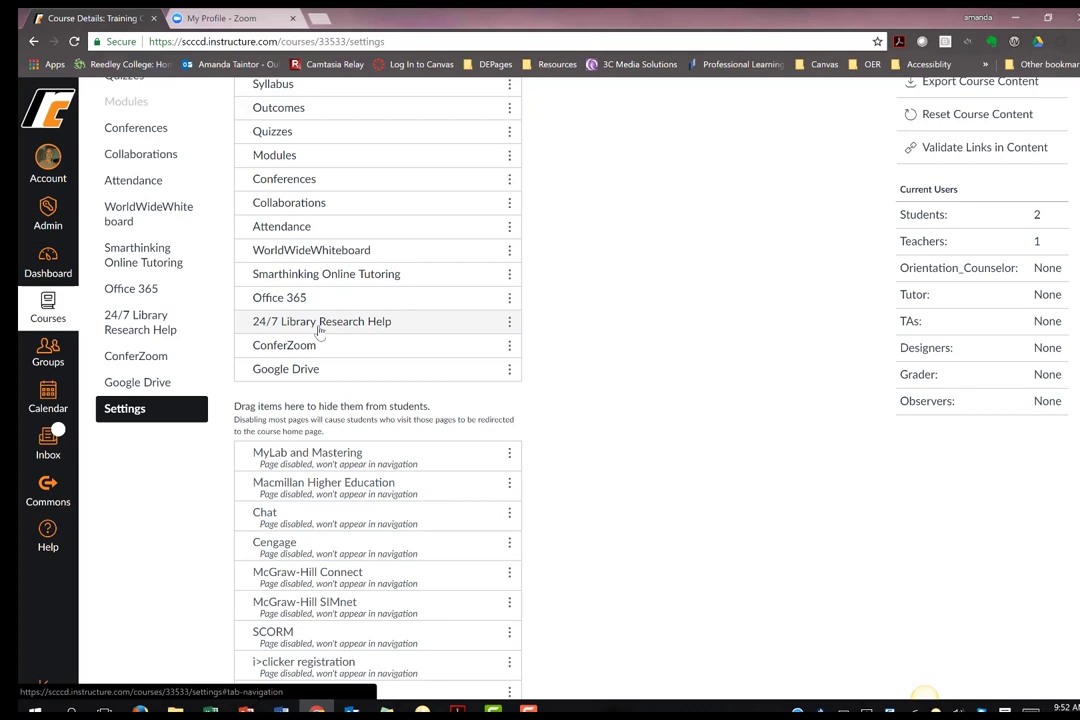
{"action": "scroll", "coordinate": [378, 186], "scroll_direction": "up", "scroll_amount": 1}
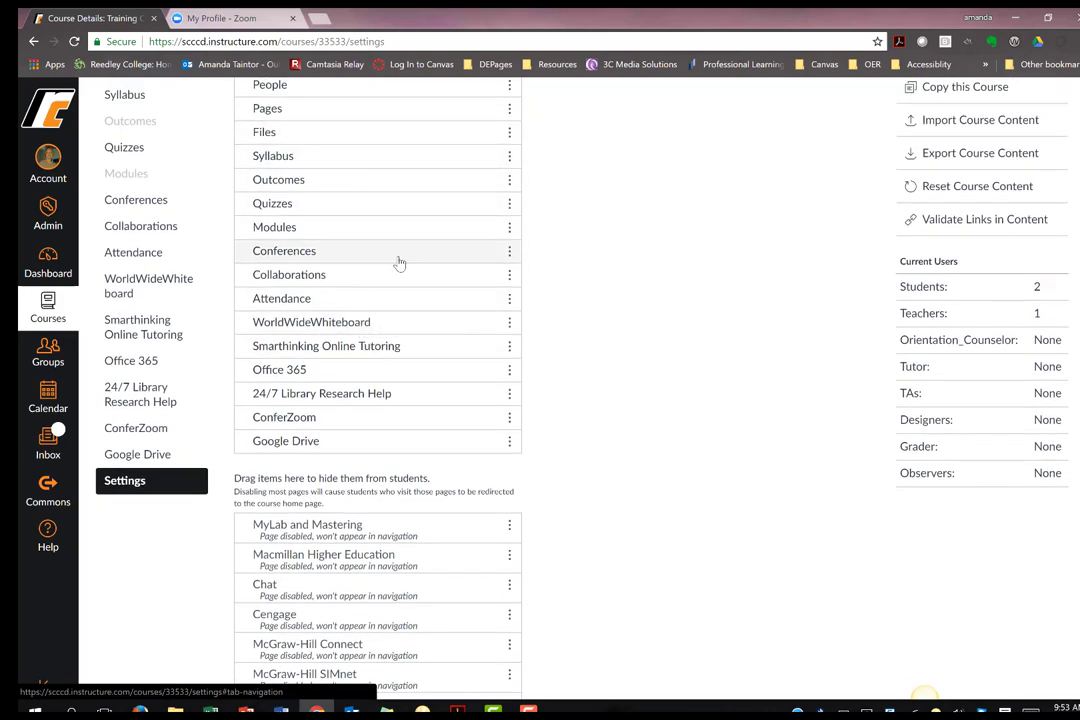
{"action": "scroll", "coordinate": [399, 262], "scroll_direction": "down", "scroll_amount": 2}
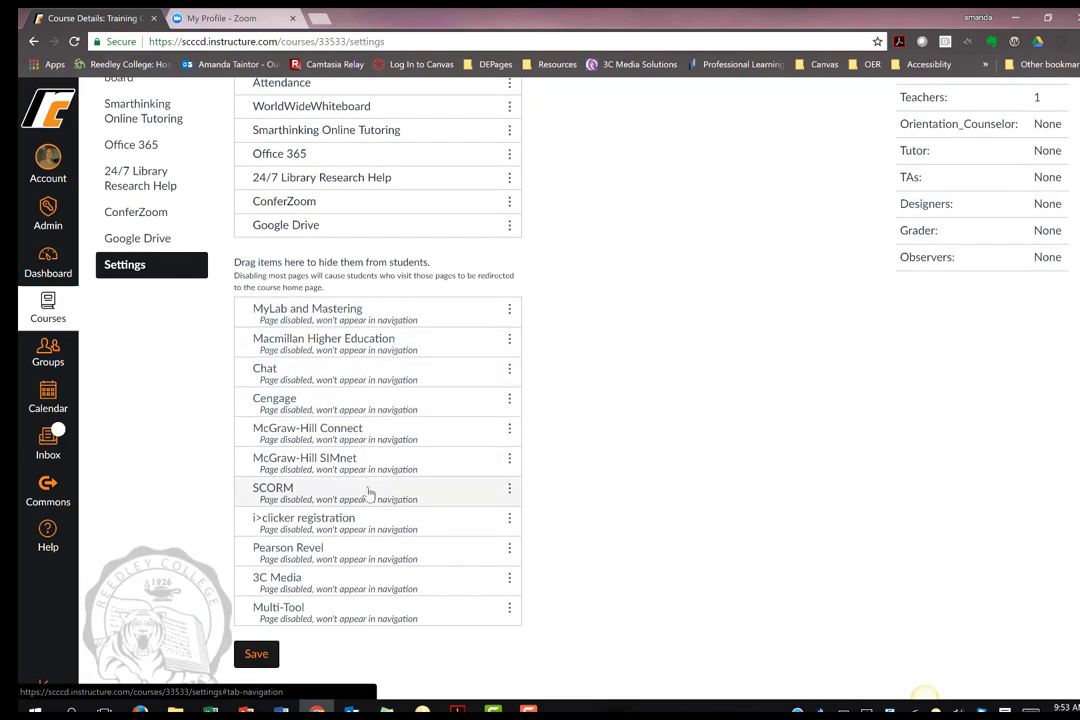
{"action": "scroll", "coordinate": [368, 492], "scroll_direction": "up", "scroll_amount": 3}
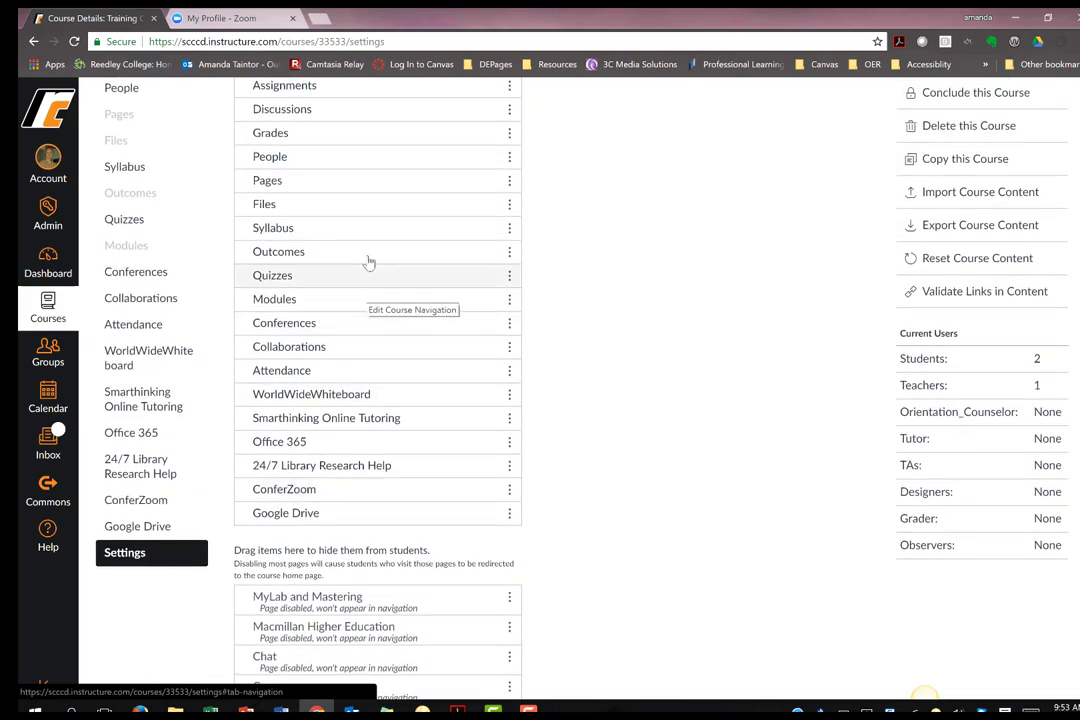
{"action": "scroll", "coordinate": [369, 262], "scroll_direction": "up", "scroll_amount": 2}
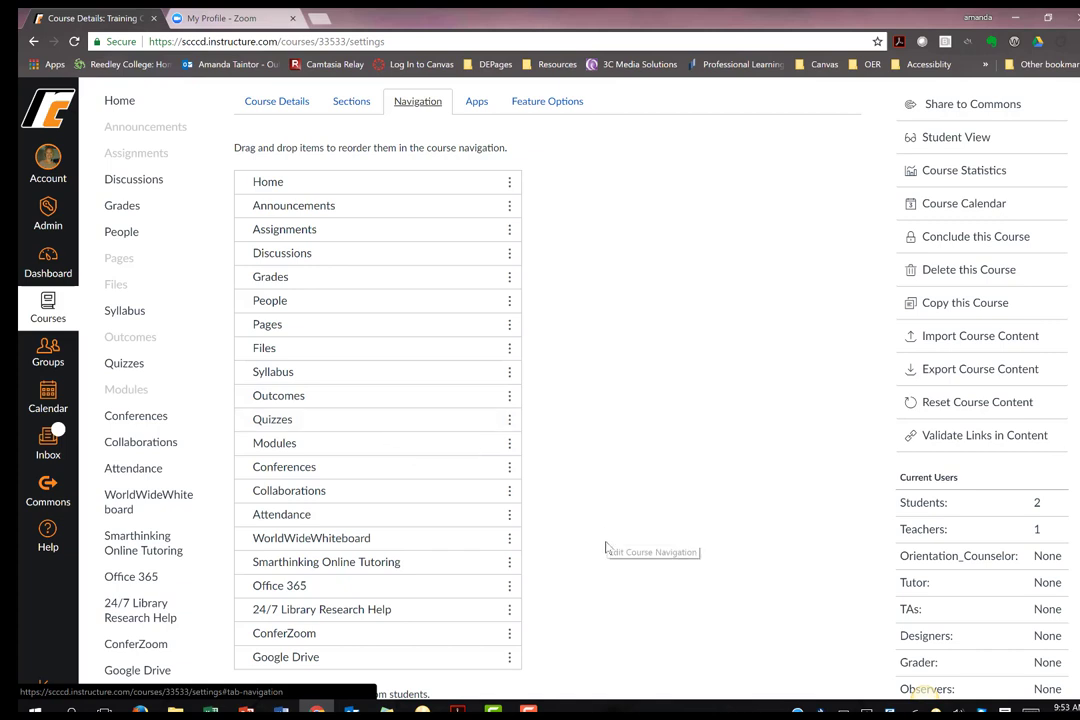
{"action": "scroll", "coordinate": [606, 547], "scroll_direction": "down", "scroll_amount": 4}
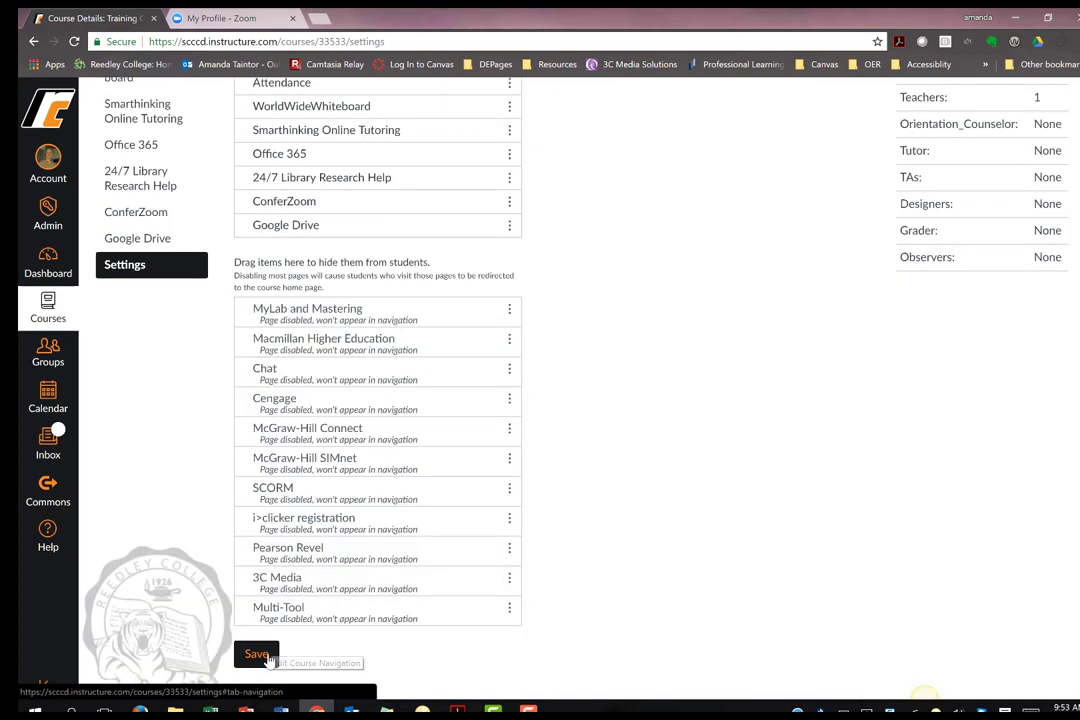
{"action": "left_click", "coordinate": [262, 656]}
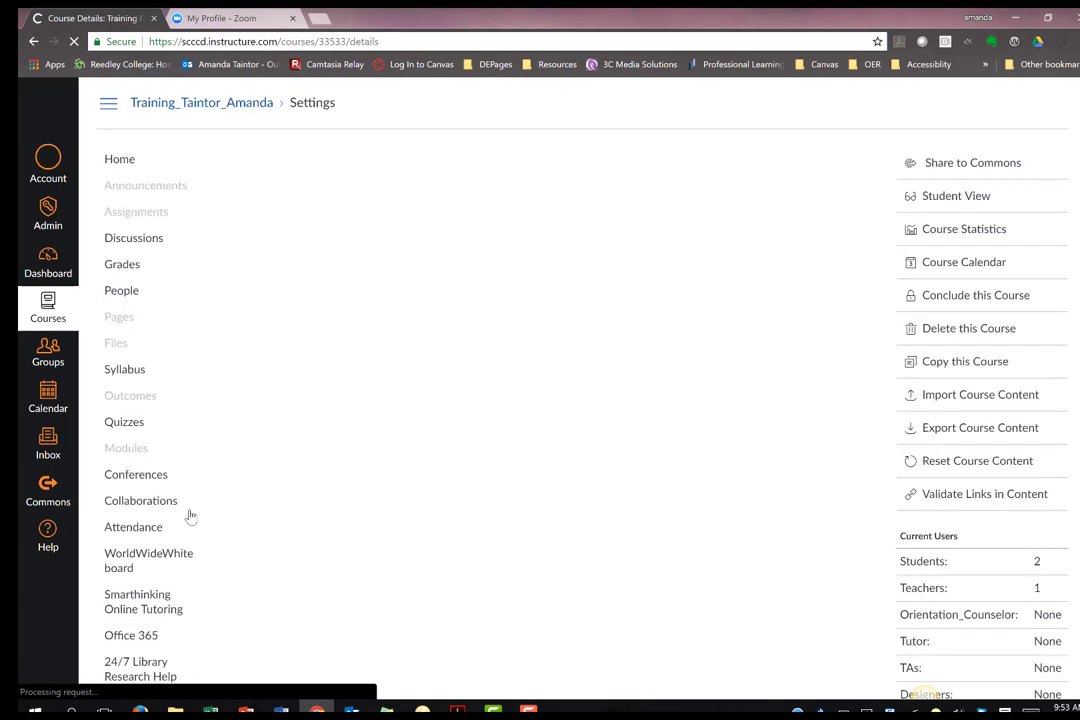
Link the Zoom account through the account settings of the course's ConferZoom tool and return to the event calendar.
{"action": "scroll", "coordinate": [172, 511], "scroll_direction": "down", "scroll_amount": 1}
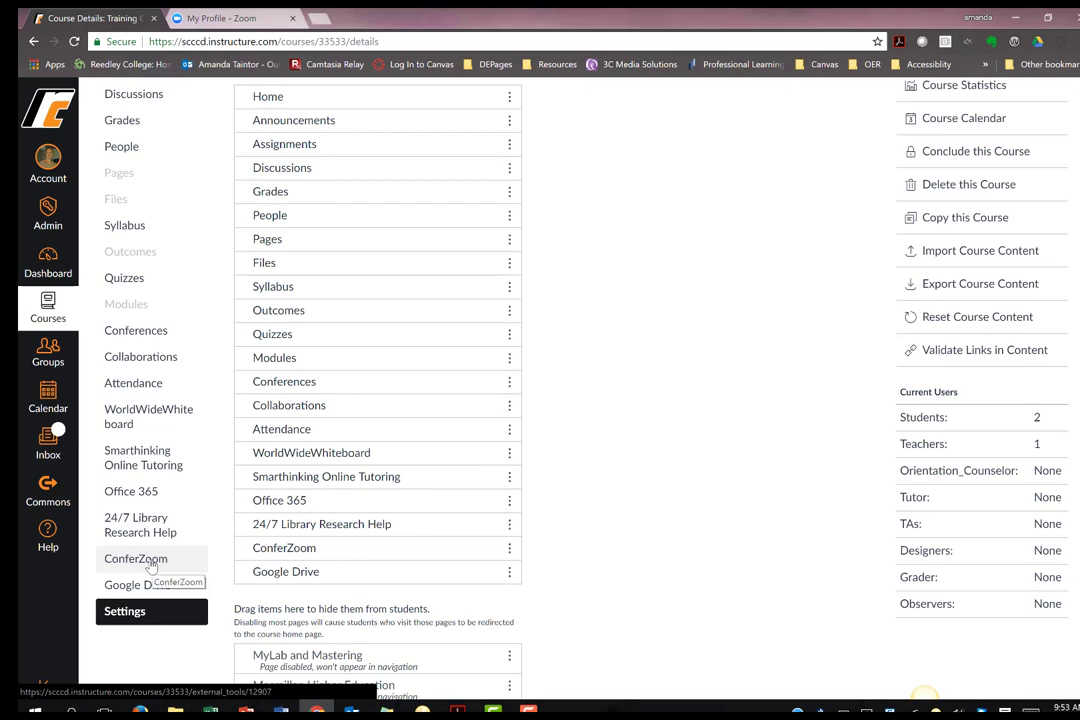
{"action": "left_click", "coordinate": [151, 566]}
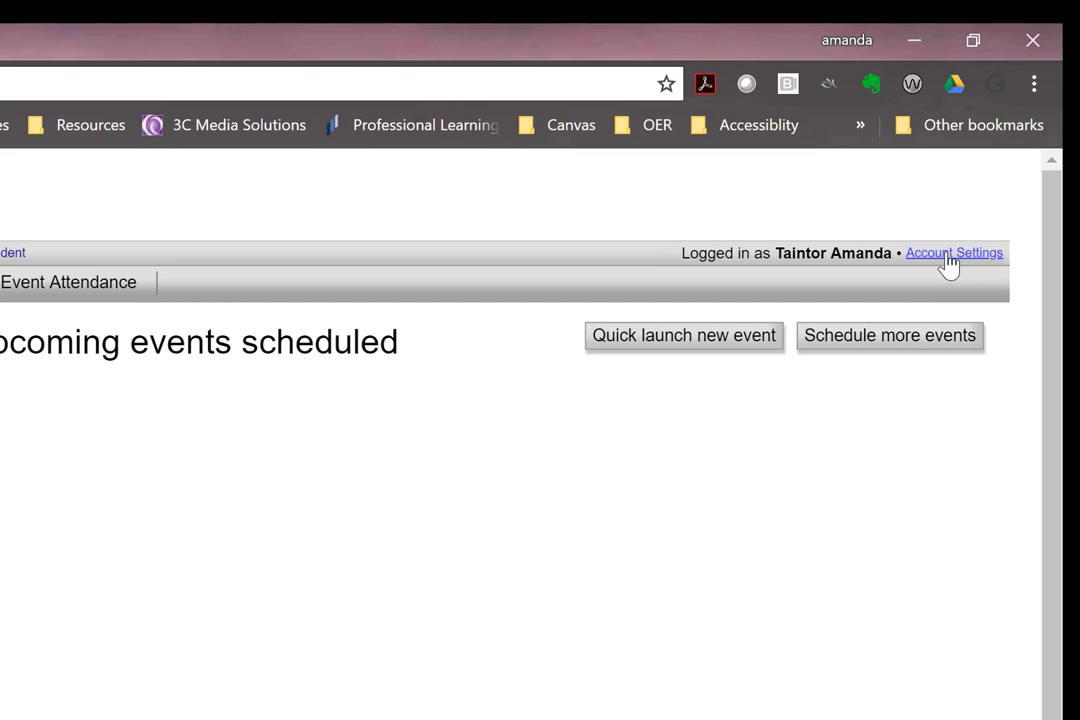
{"action": "left_click", "coordinate": [950, 256]}
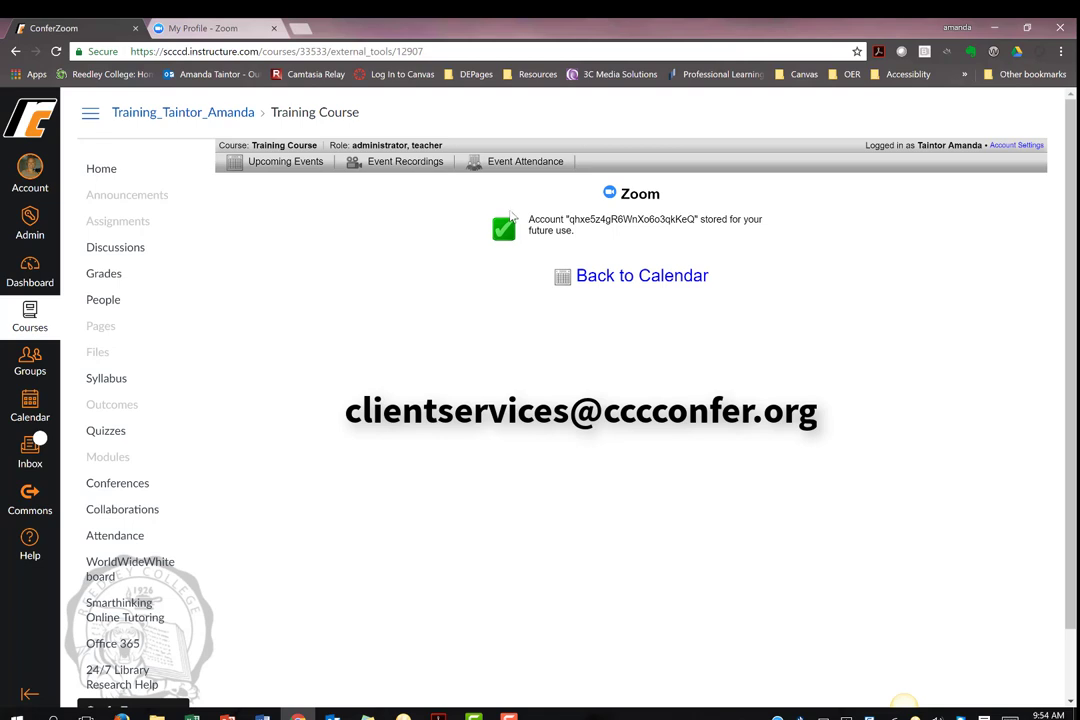
{"action": "left_click", "coordinate": [653, 280]}
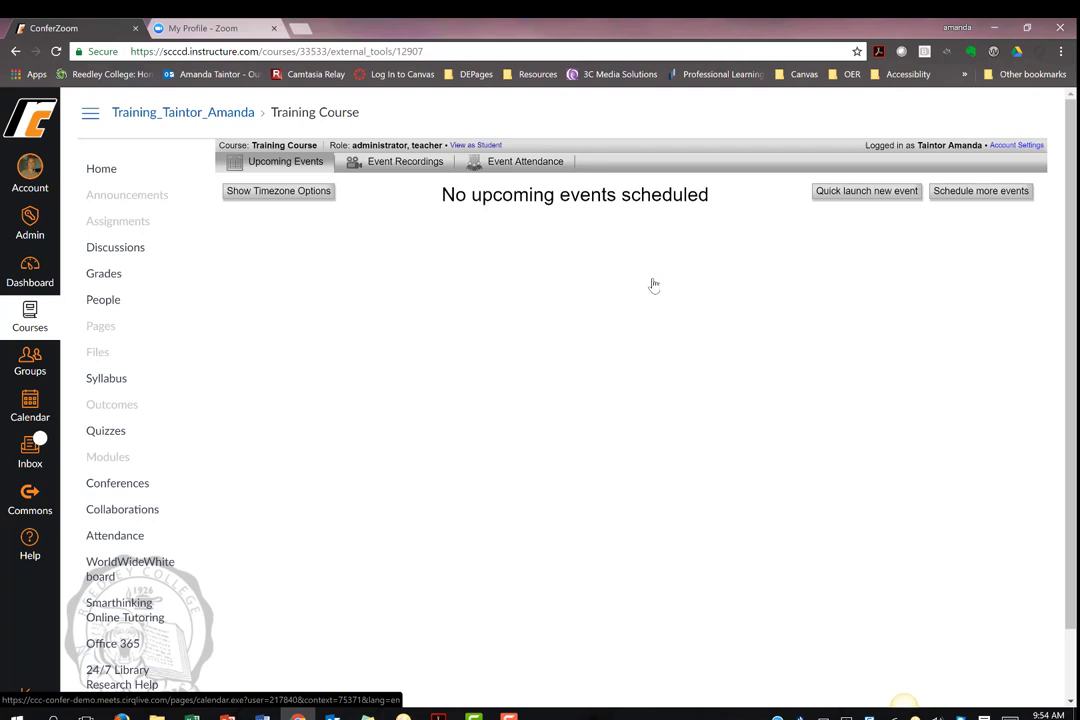
Schedule two single Training Course Events at 10:00 AM for 1 hour 30 minutes, on 2018-09-13 and 2018-09-14.
{"action": "left_click", "coordinate": [968, 191]}
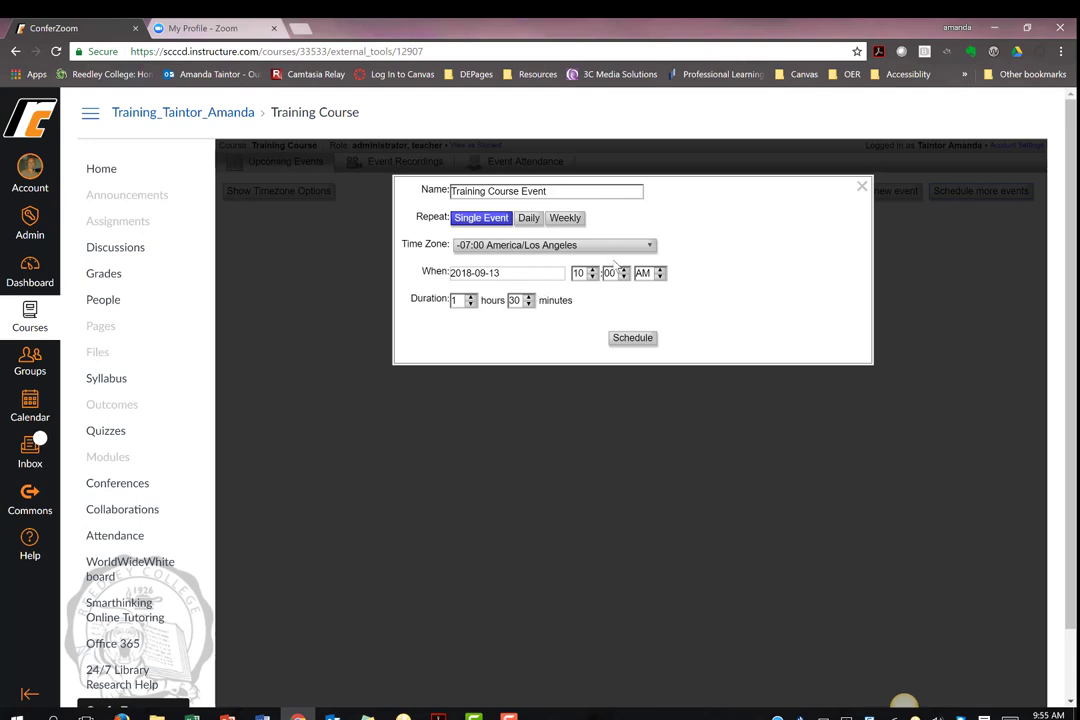
{"action": "left_click", "coordinate": [632, 337]}
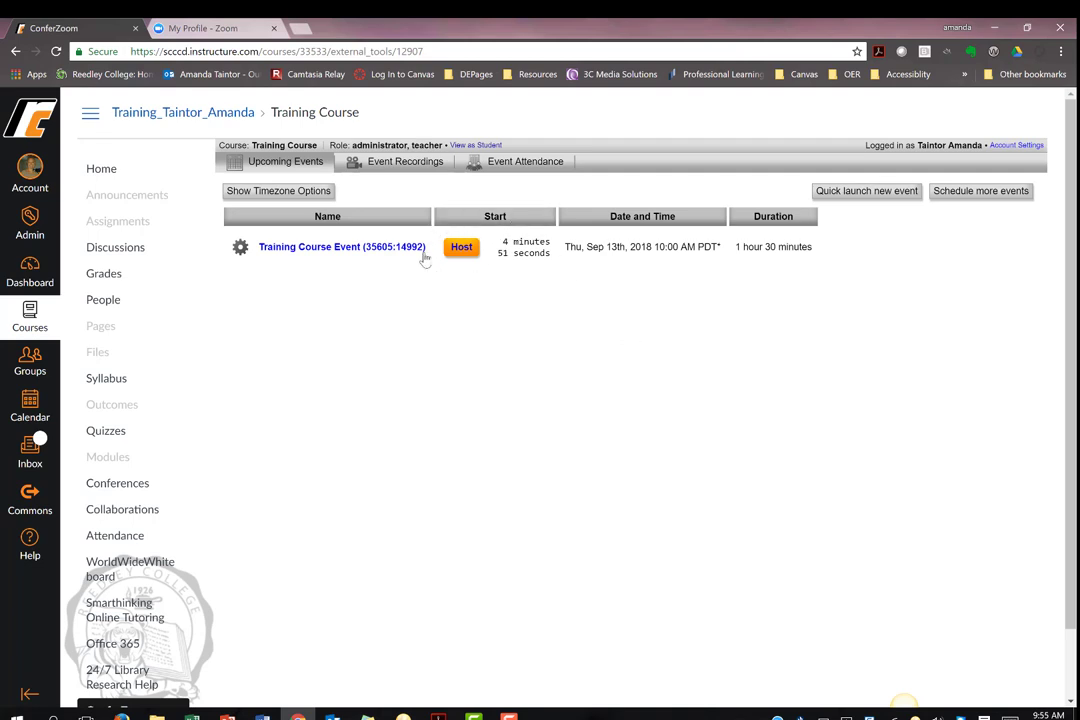
{"action": "left_click", "coordinate": [968, 196]}
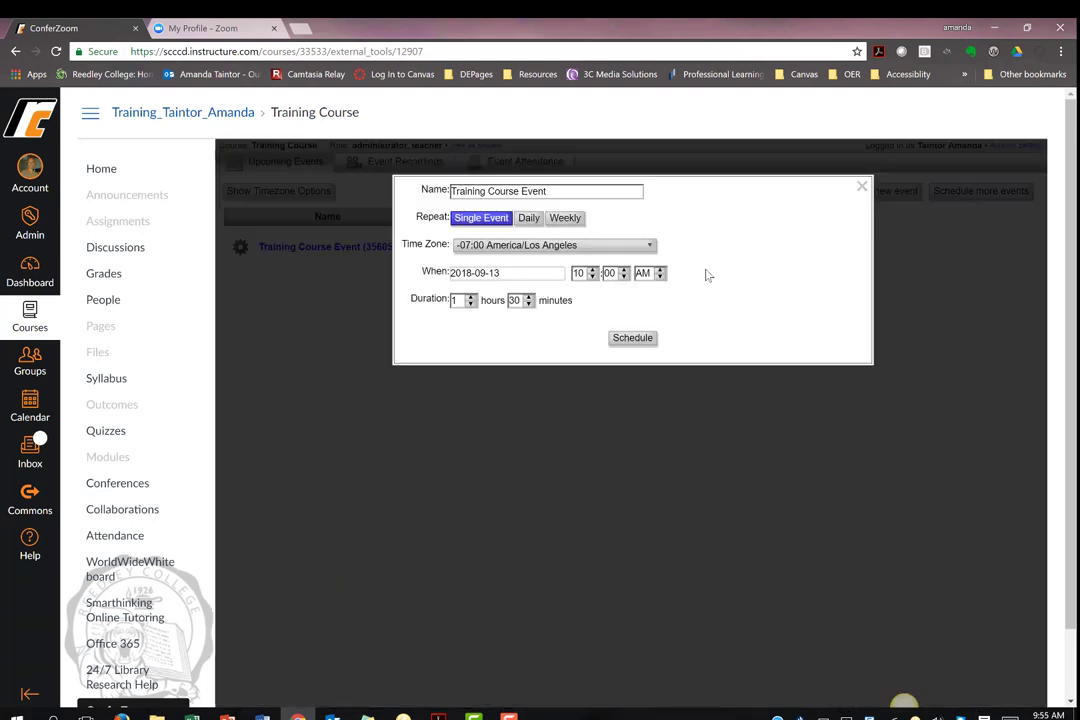
{"action": "left_click", "coordinate": [551, 273]}
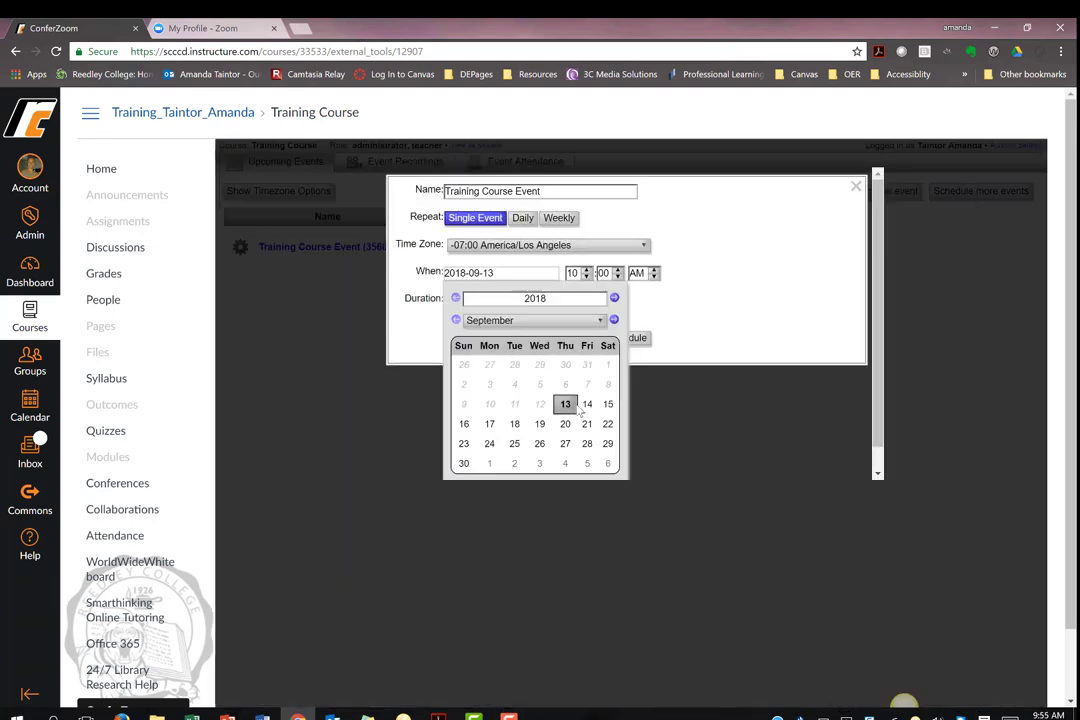
{"action": "left_click", "coordinate": [587, 406]}
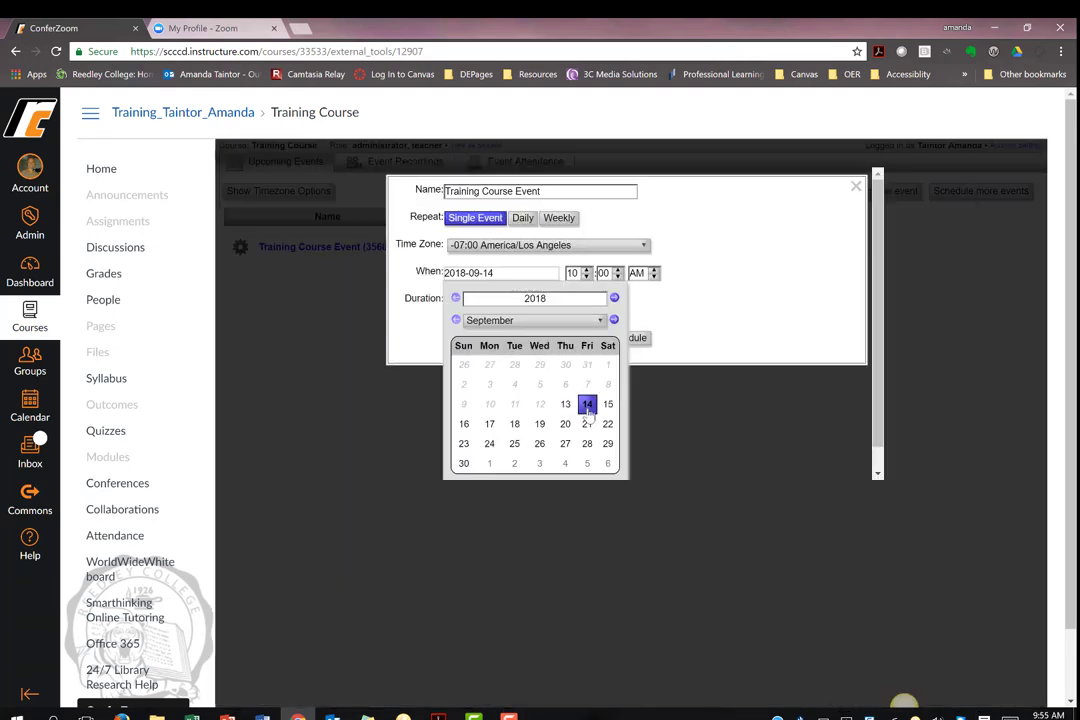
{"action": "left_click", "coordinate": [682, 338]}
{"action": "left_click", "coordinate": [632, 338]}
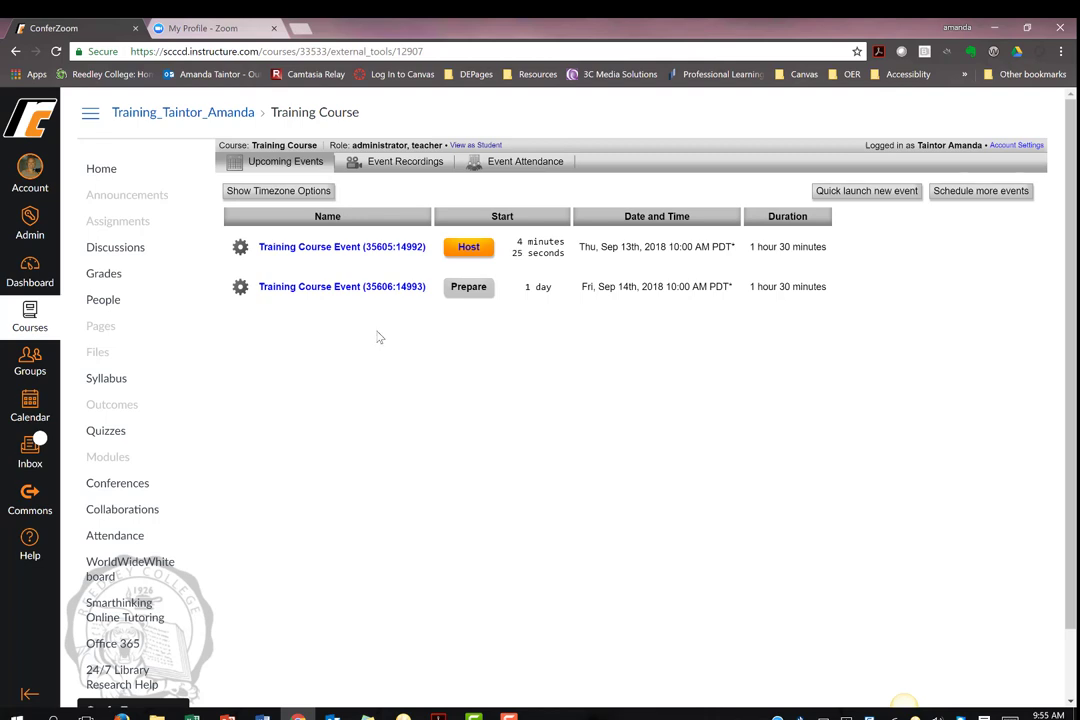
Generate a guest access link for the September 14 event, select the URL and close the invitation dialog.
{"action": "left_click", "coordinate": [240, 289]}
{"action": "left_click", "coordinate": [253, 284]}
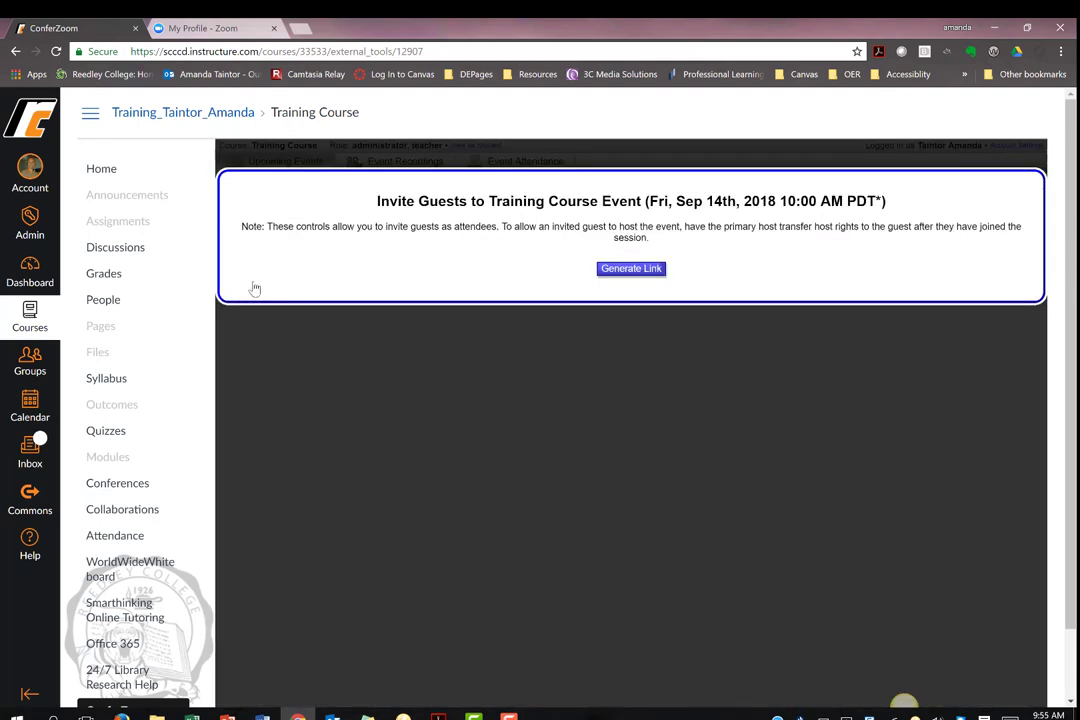
{"action": "left_click", "coordinate": [618, 270]}
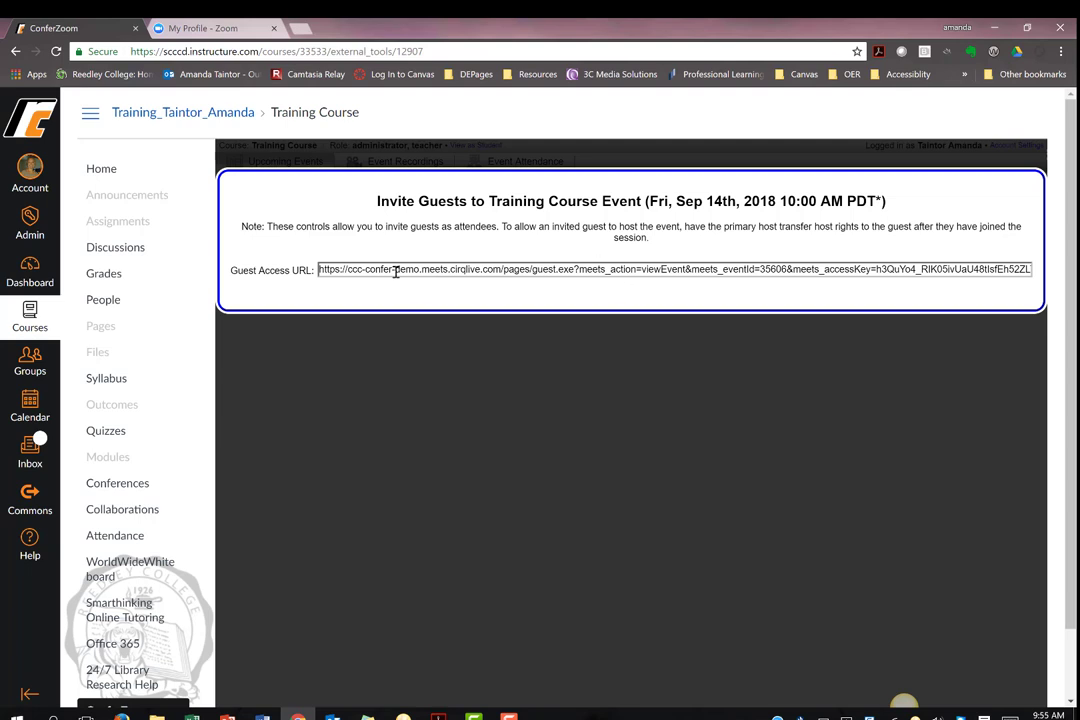
{"action": "left_click_drag", "start_coordinate": [325, 270], "coordinate": [600, 359]}
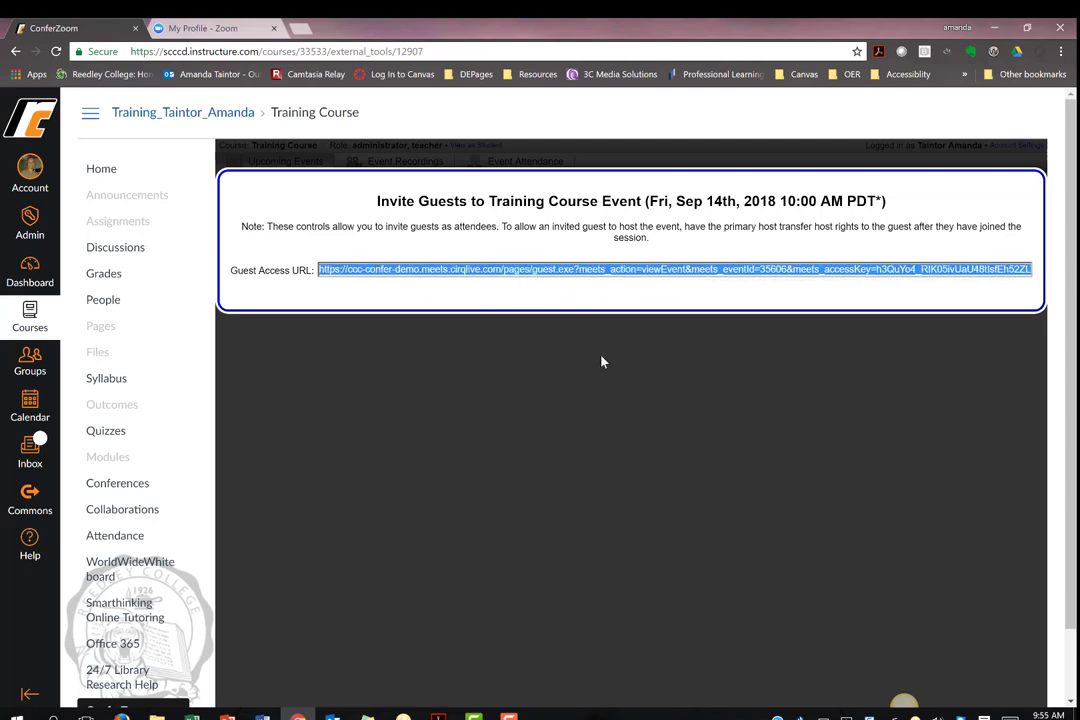
{"action": "left_click", "coordinate": [600, 359]}
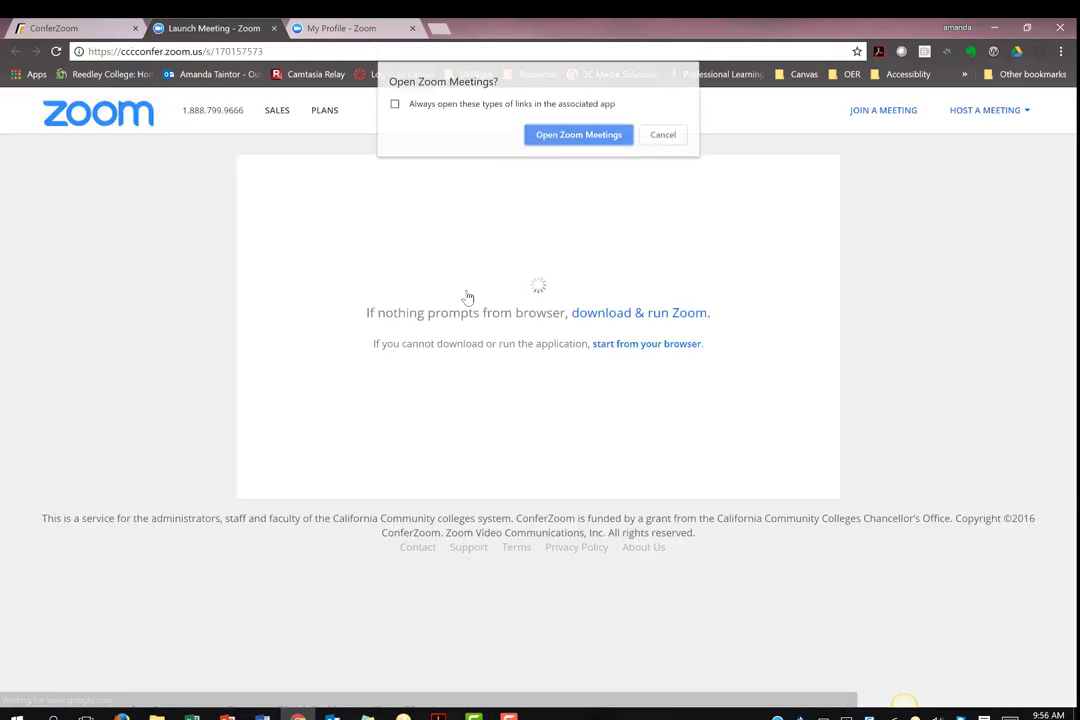
Launch the hosted event in Zoom Meetings and copy the meeting invitation.
{"action": "left_click", "coordinate": [549, 136]}
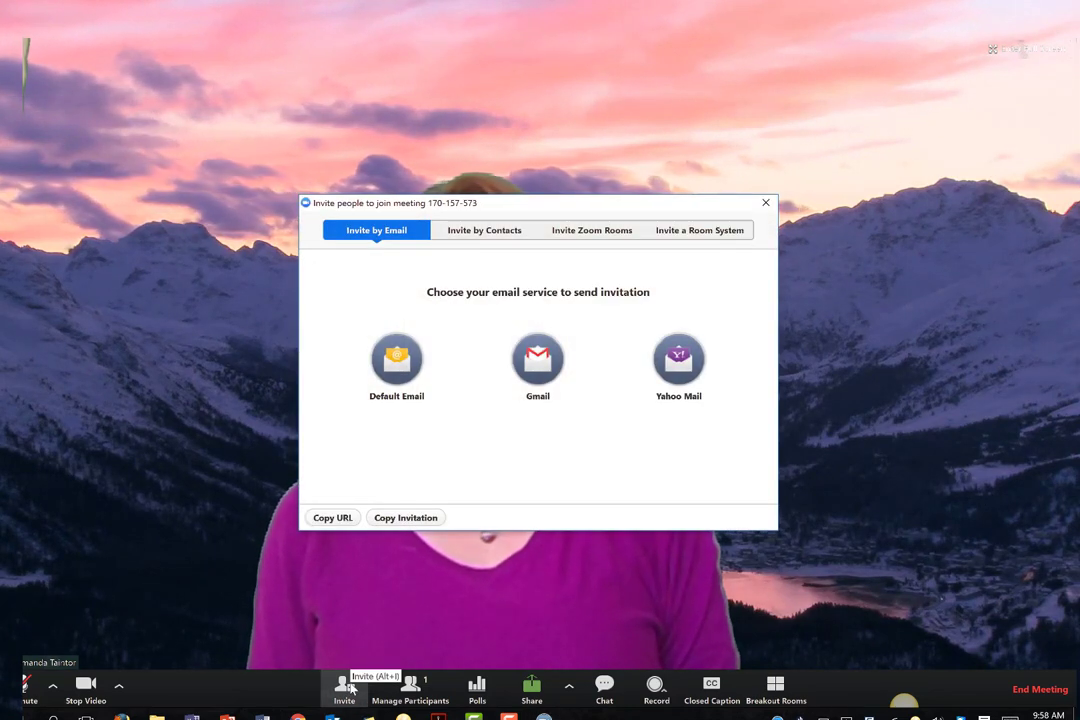
{"action": "left_click", "coordinate": [406, 518]}
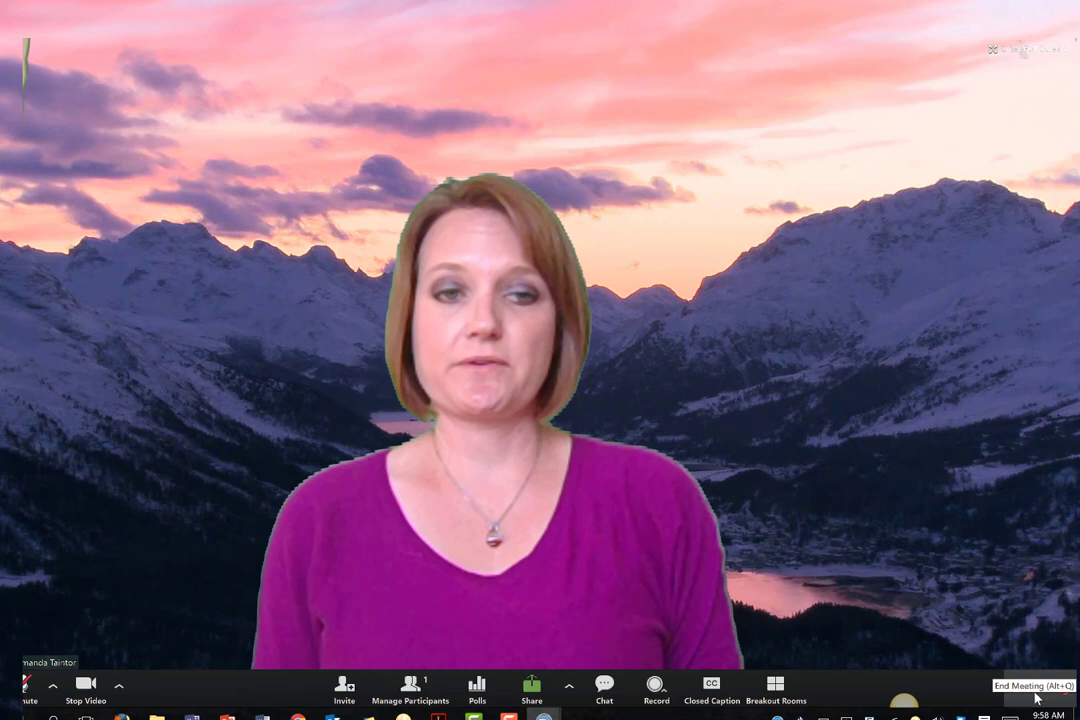
End the running Zoom meeting for all participants.
{"action": "left_click", "coordinate": [1037, 698]}
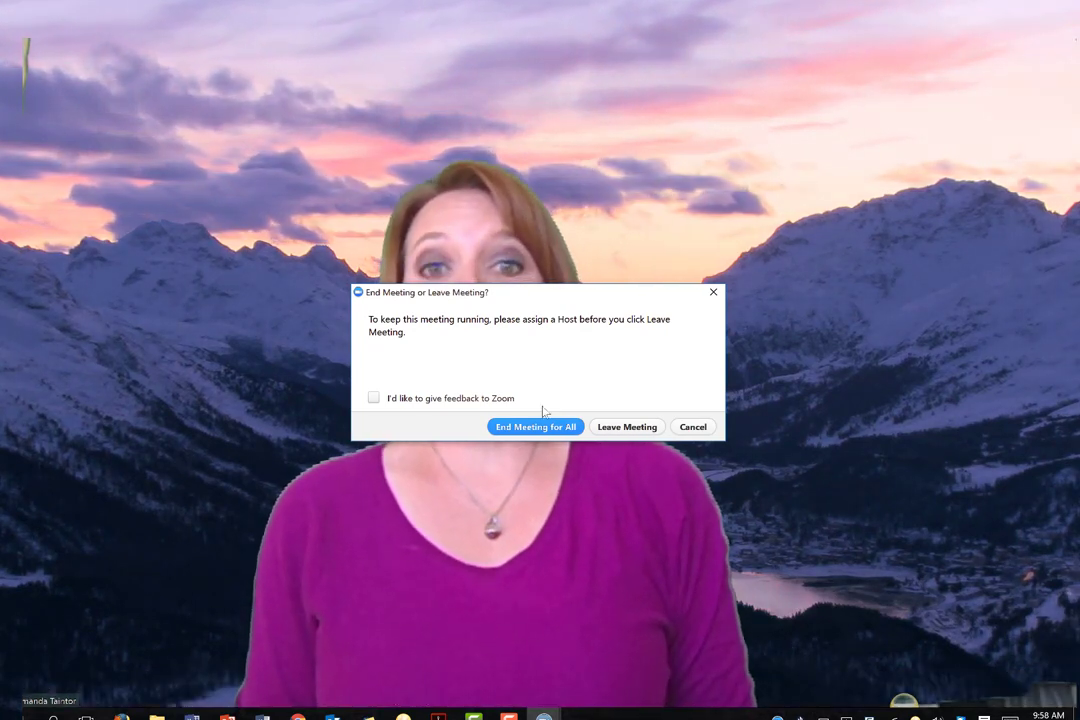
{"action": "left_click", "coordinate": [516, 428]}
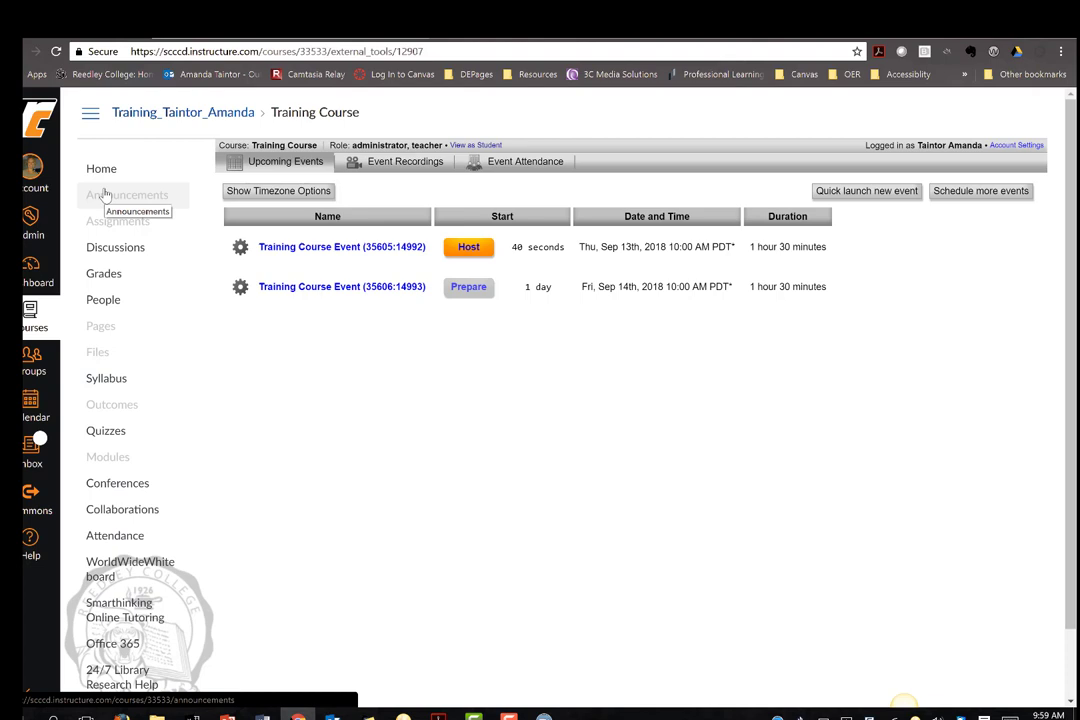
Create a new announcement in the Canvas course and paste the copied Zoom meeting invitation into its body.
{"action": "left_click", "coordinate": [105, 195]}
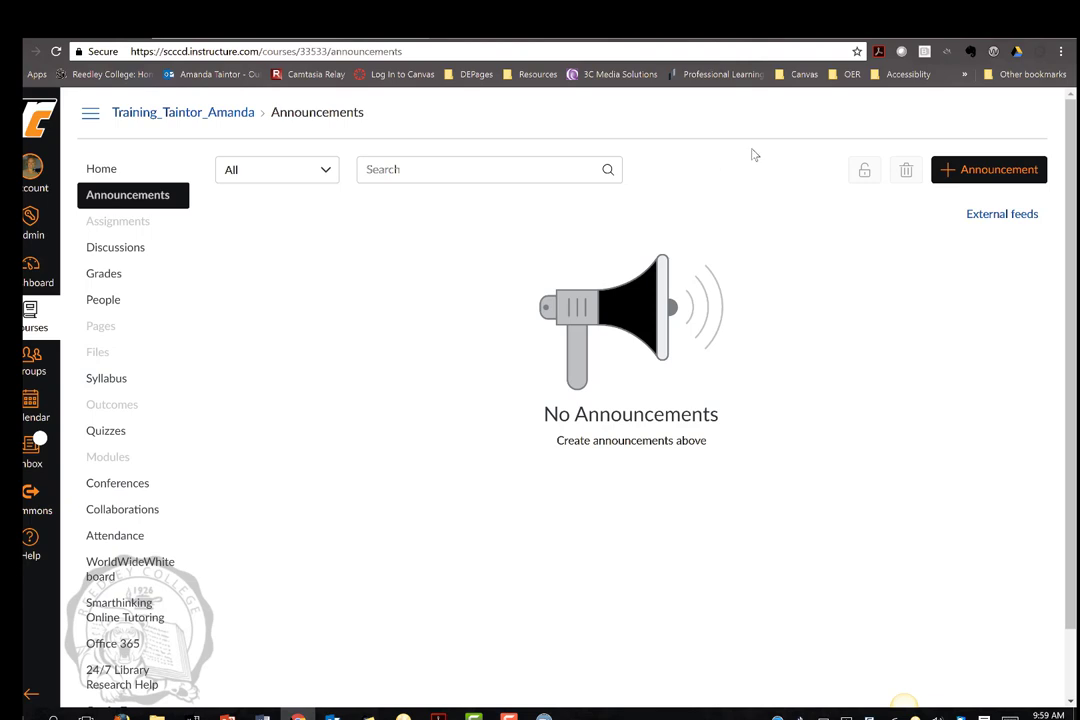
{"action": "left_click", "coordinate": [962, 174]}
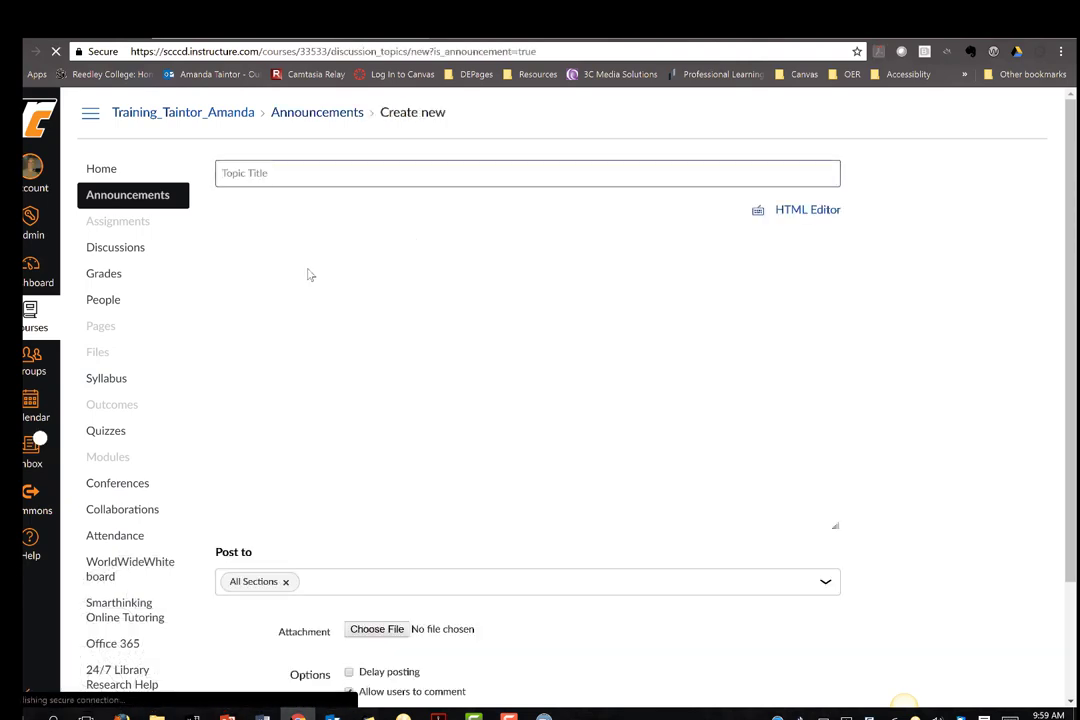
{"action": "right_click", "coordinate": [280, 278]}
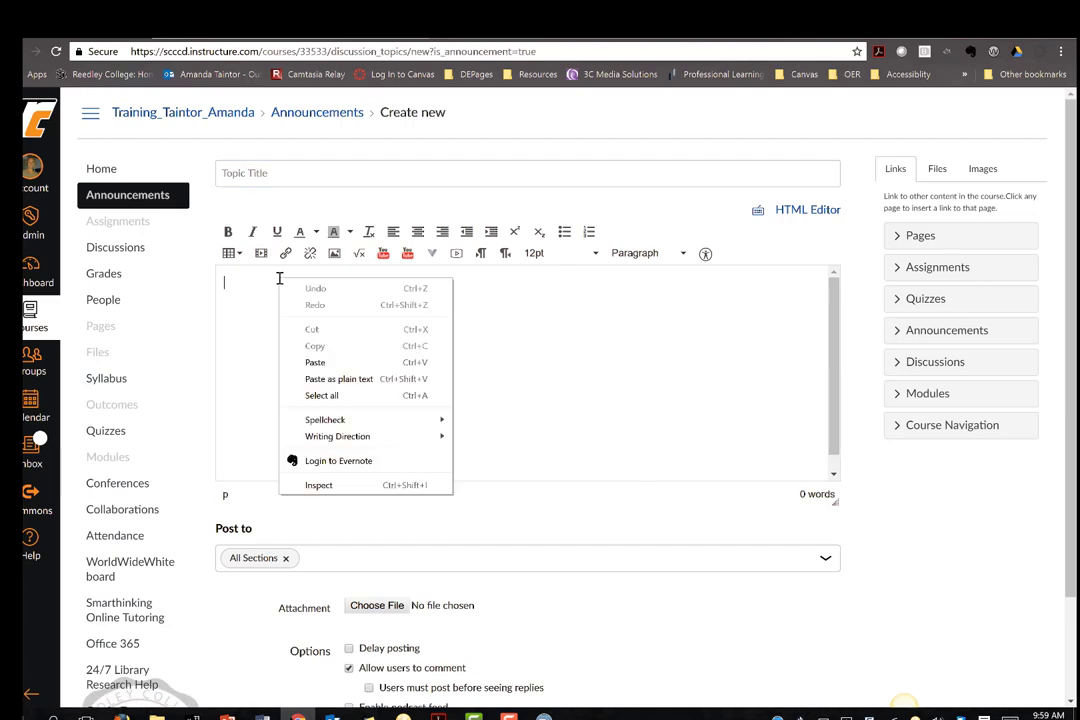
{"action": "left_click", "coordinate": [315, 362]}
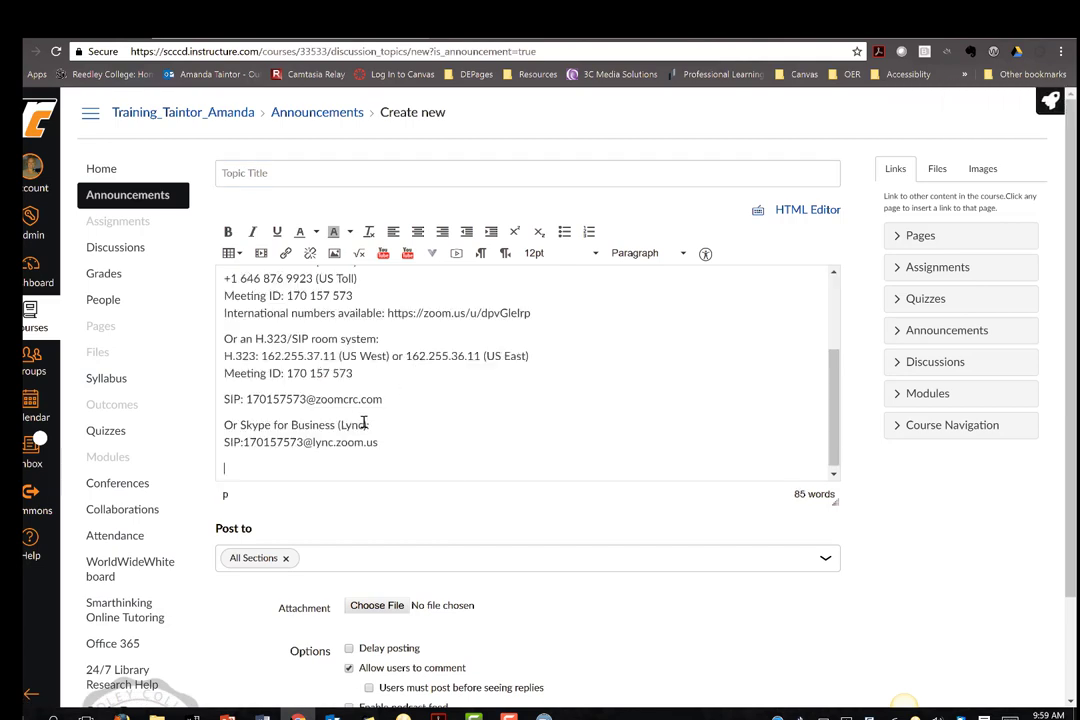
Remove the word "now" from the opening sentence of the pasted invitation, "You are invited to a Zoom meeting".
{"action": "scroll", "coordinate": [340, 418], "scroll_direction": "up", "scroll_amount": 1}
{"action": "scroll", "coordinate": [330, 410], "scroll_direction": "up", "scroll_amount": 2}
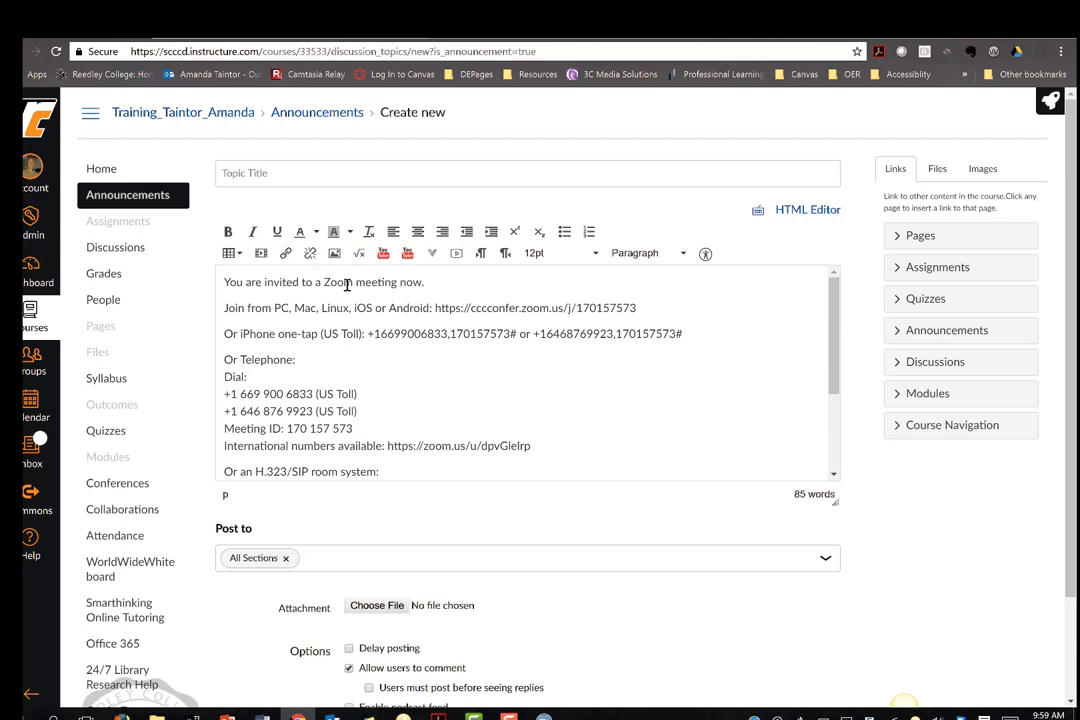
{"action": "left_click", "coordinate": [425, 282]}
{"action": "key", "text": "BackSpace"}
{"action": "key", "text": "BackSpace"}
{"action": "key", "text": "BackSpace"}
{"action": "key", "text": "BackSpace"}
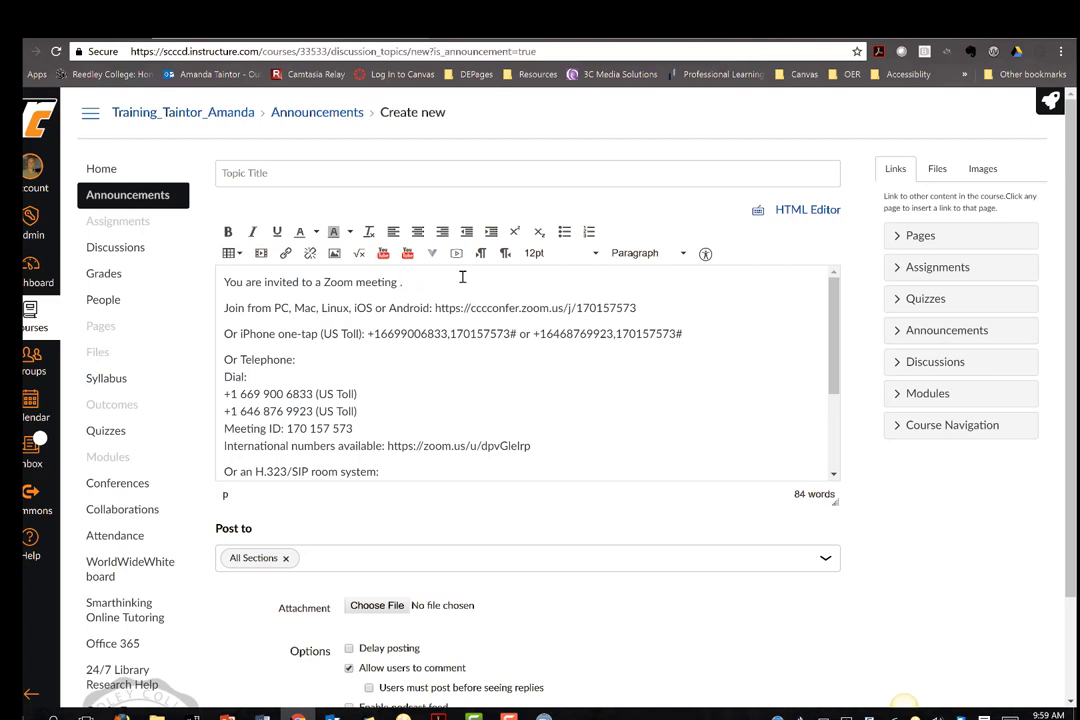